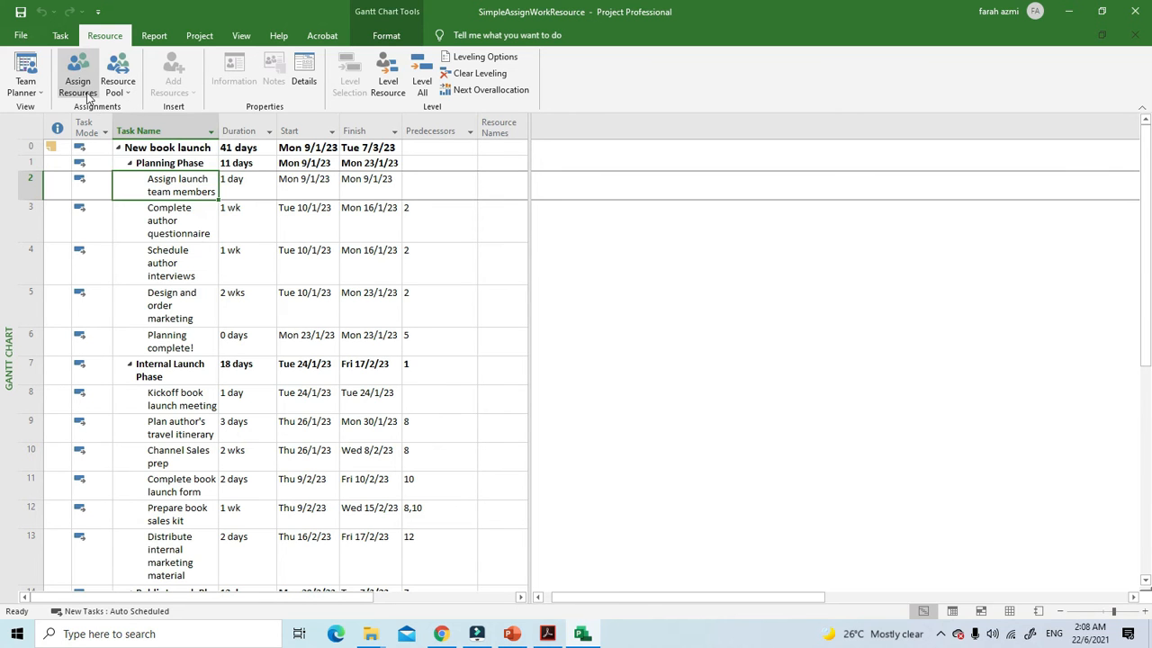
Step: Assign the first listed work resource to the "Assign launch team members" task and close the Assign Resources dialog
click(77, 73)
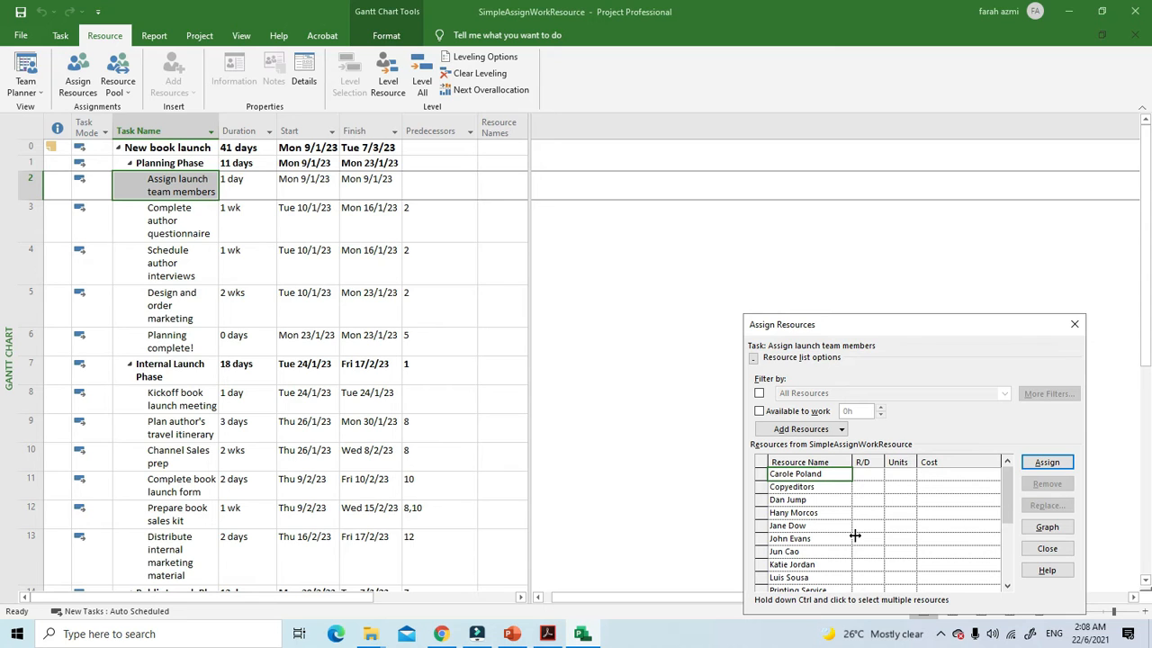
click(805, 488)
click(793, 473)
click(1059, 468)
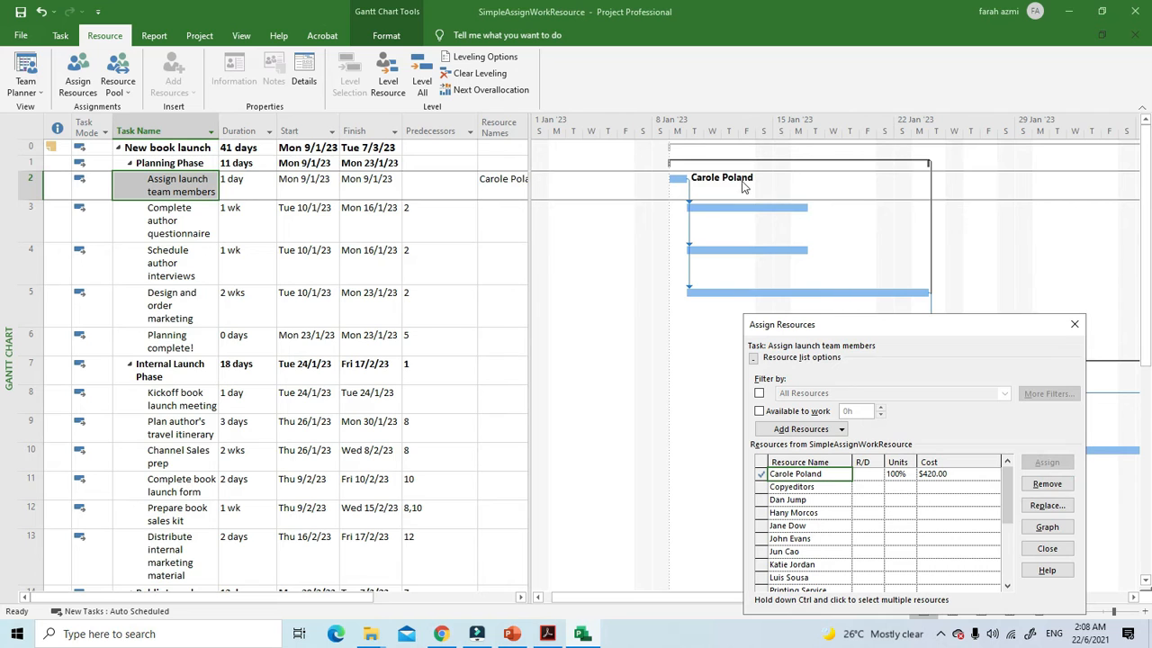
click(1074, 324)
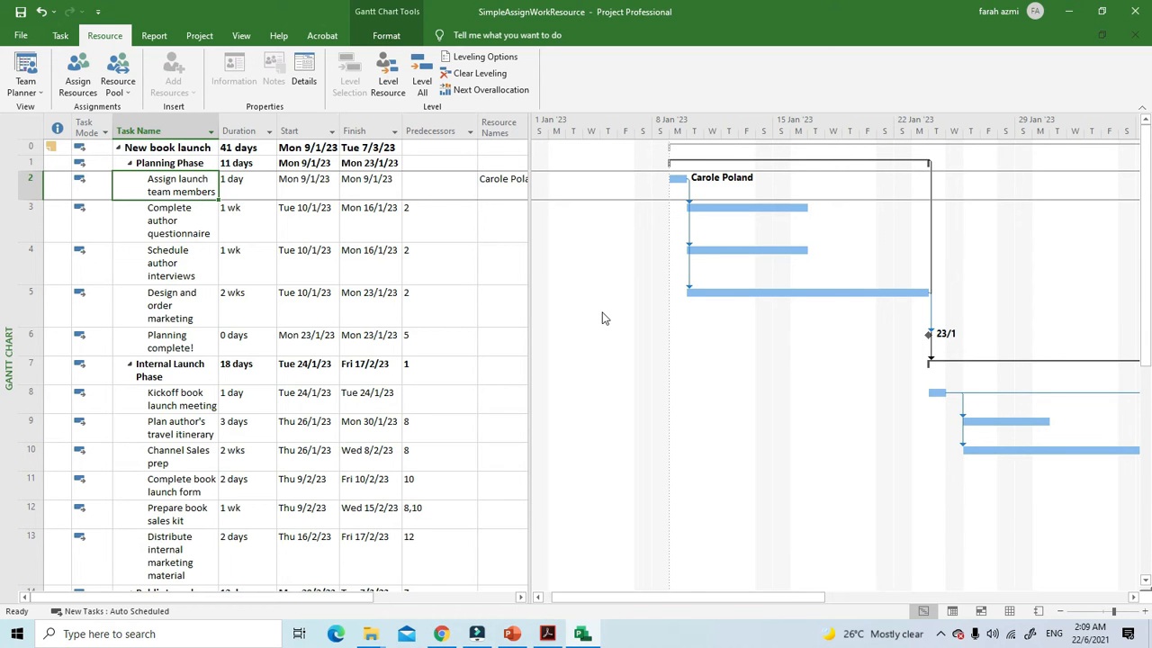
Step: Reopen the Assign Resources dialog and undo the last resource assignment
click(78, 72)
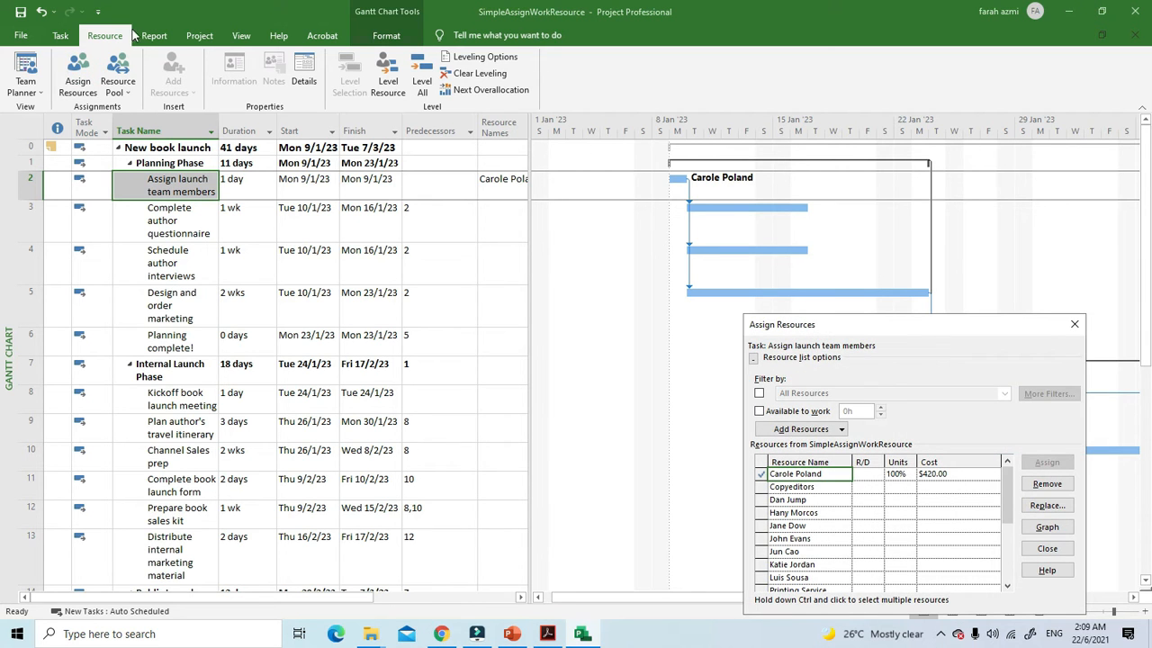
click(41, 12)
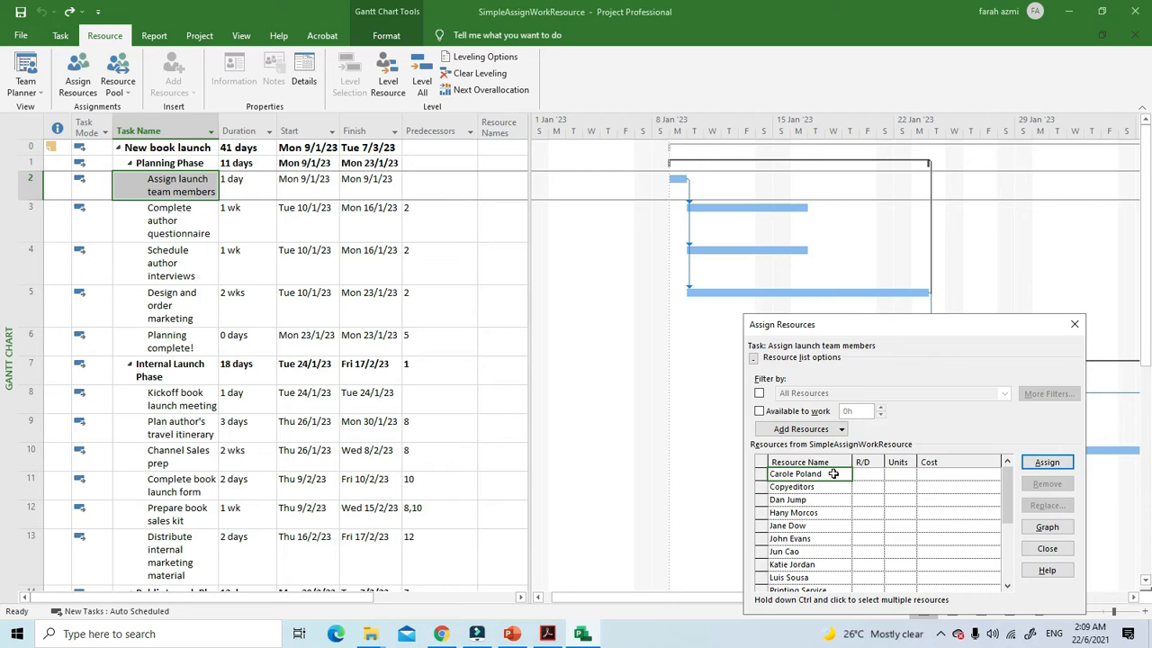
double_click(760, 480)
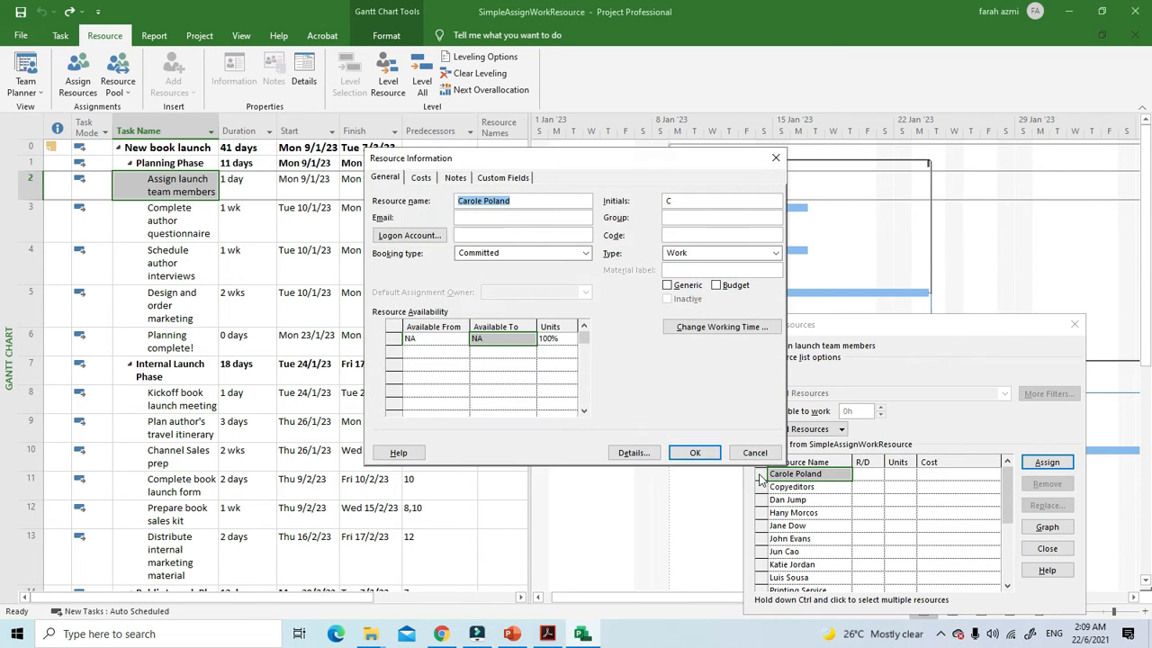
click(696, 453)
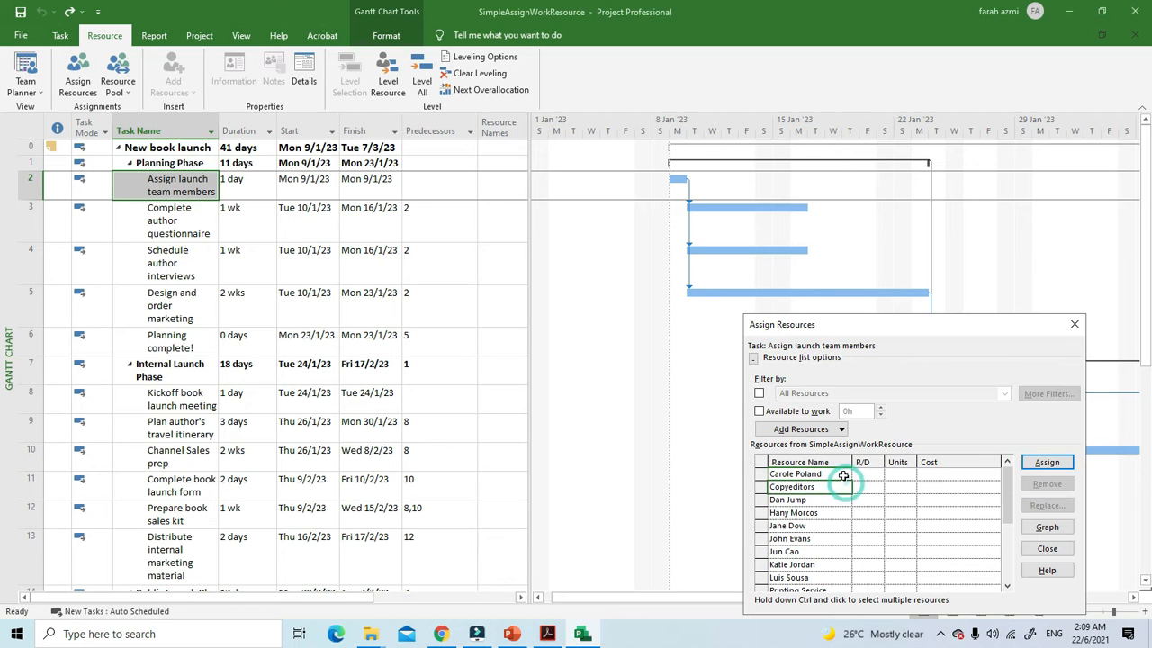
double_click(766, 477)
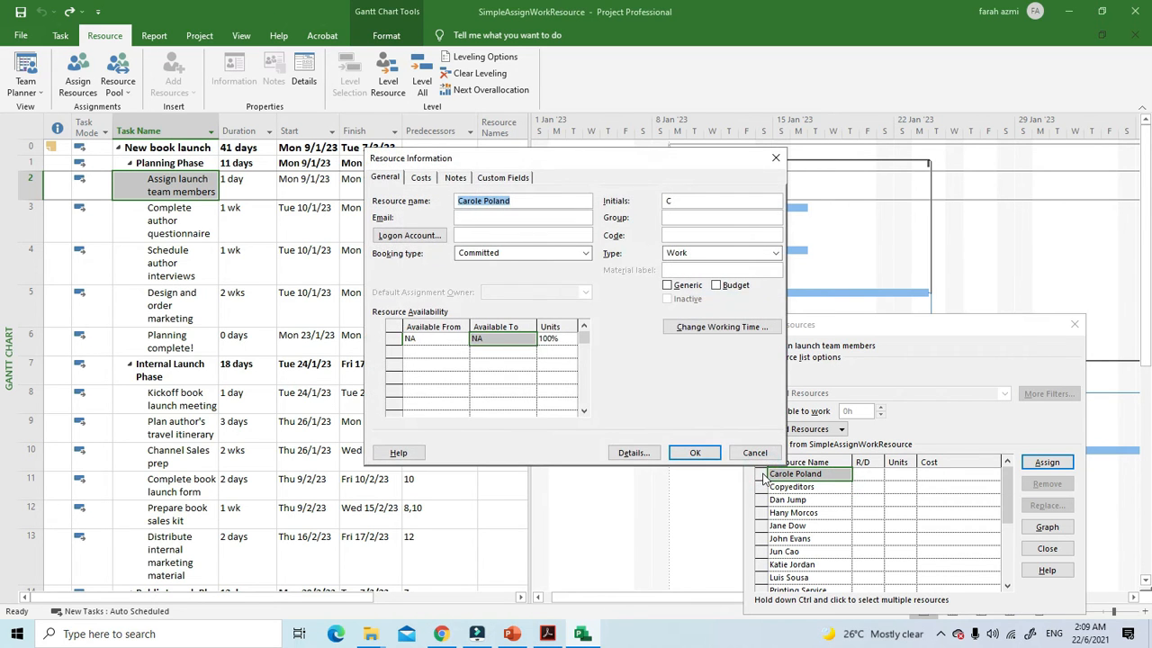
click(694, 455)
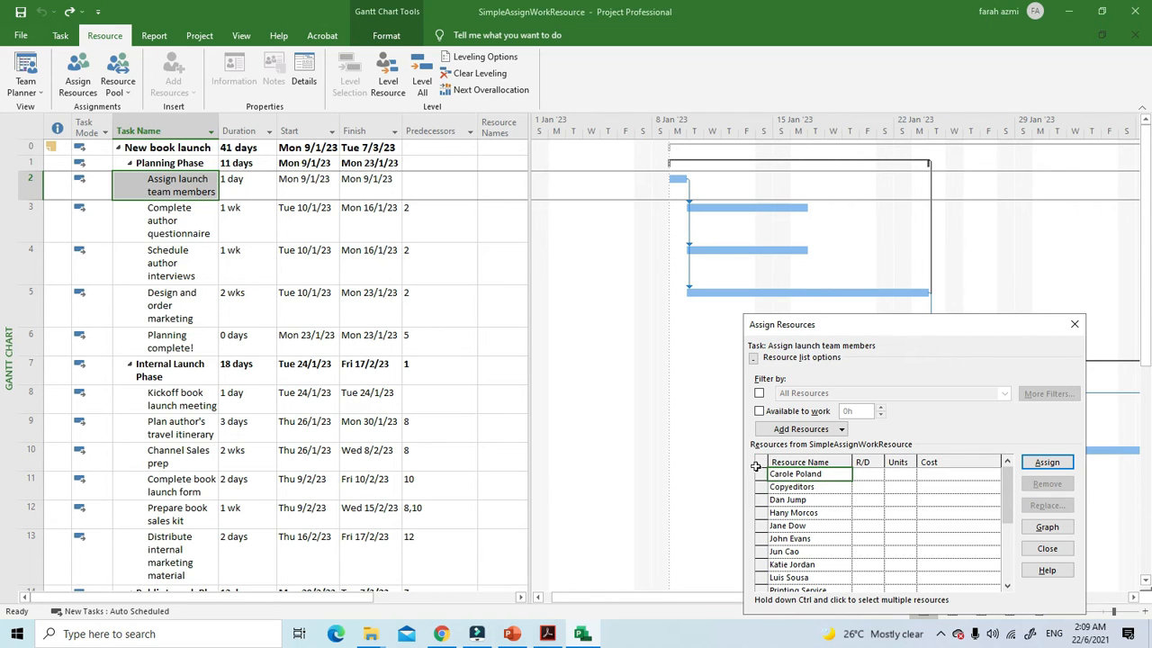
Step: Assign the first resource in the Assign Resources list to the selected "Assign launch team members" task
click(756, 467)
click(752, 463)
click(755, 473)
click(762, 476)
click(758, 473)
click(1044, 462)
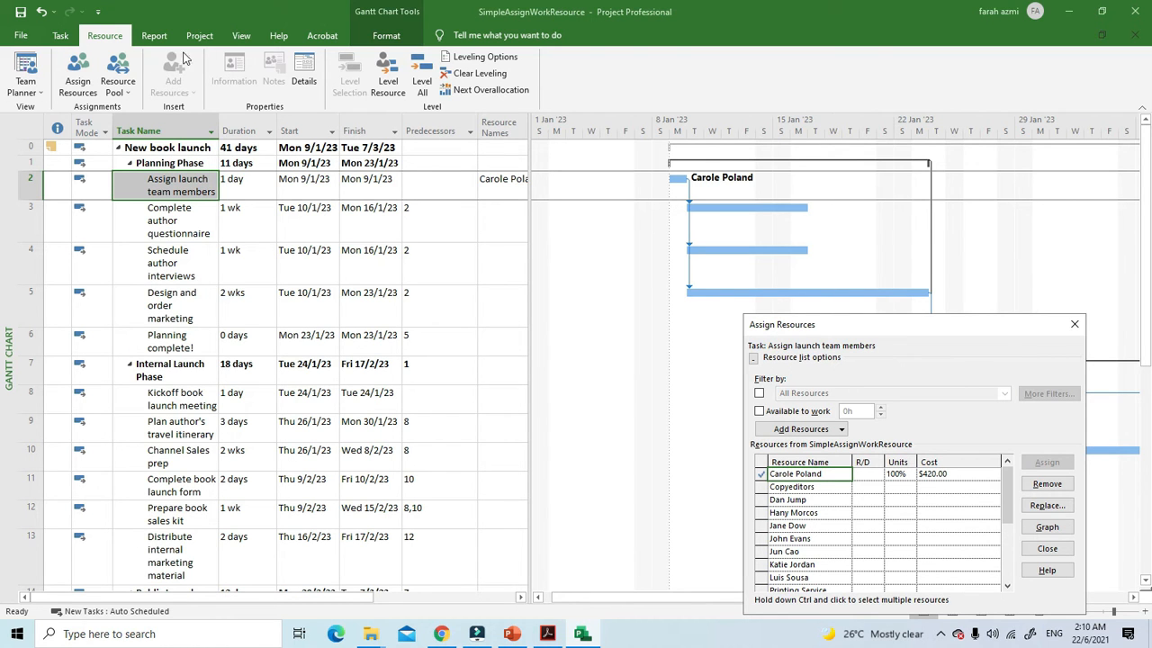
Step: Show the Task Form in a split view below the Gantt chart and display its Work details
click(236, 36)
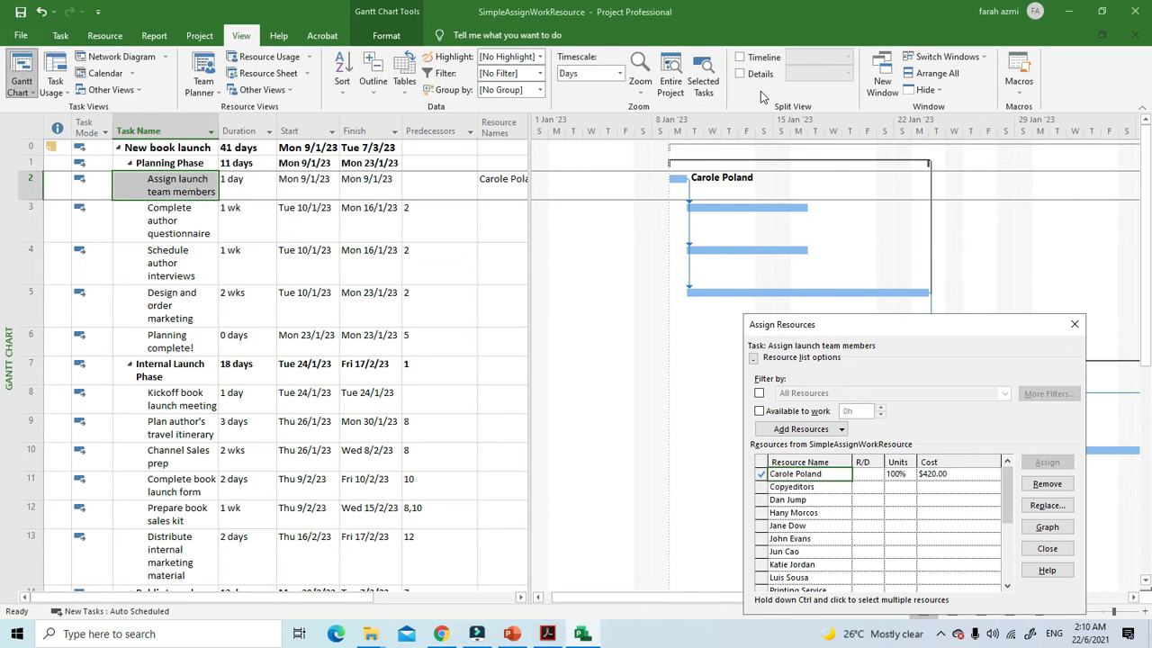
click(740, 72)
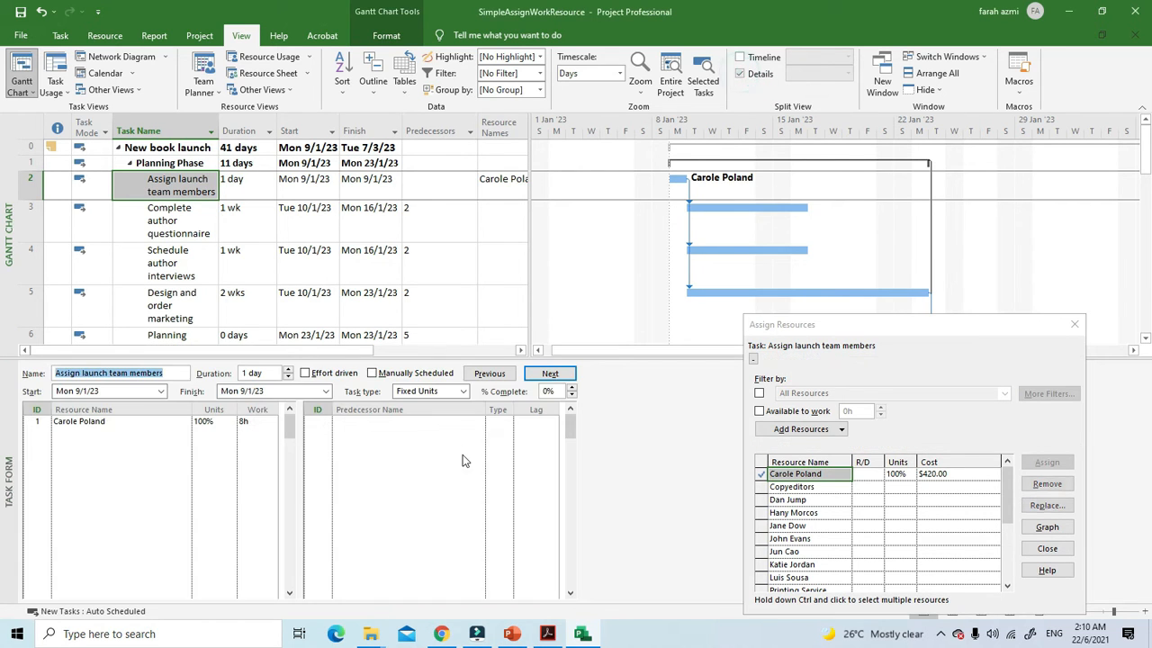
click(1074, 324)
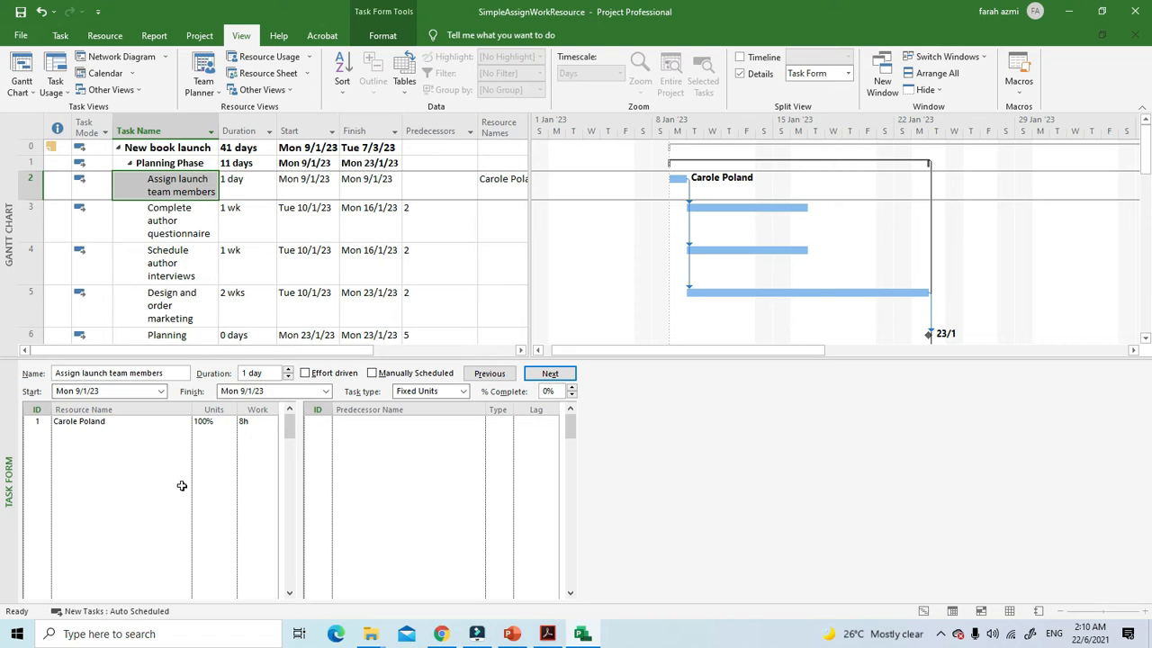
click(381, 38)
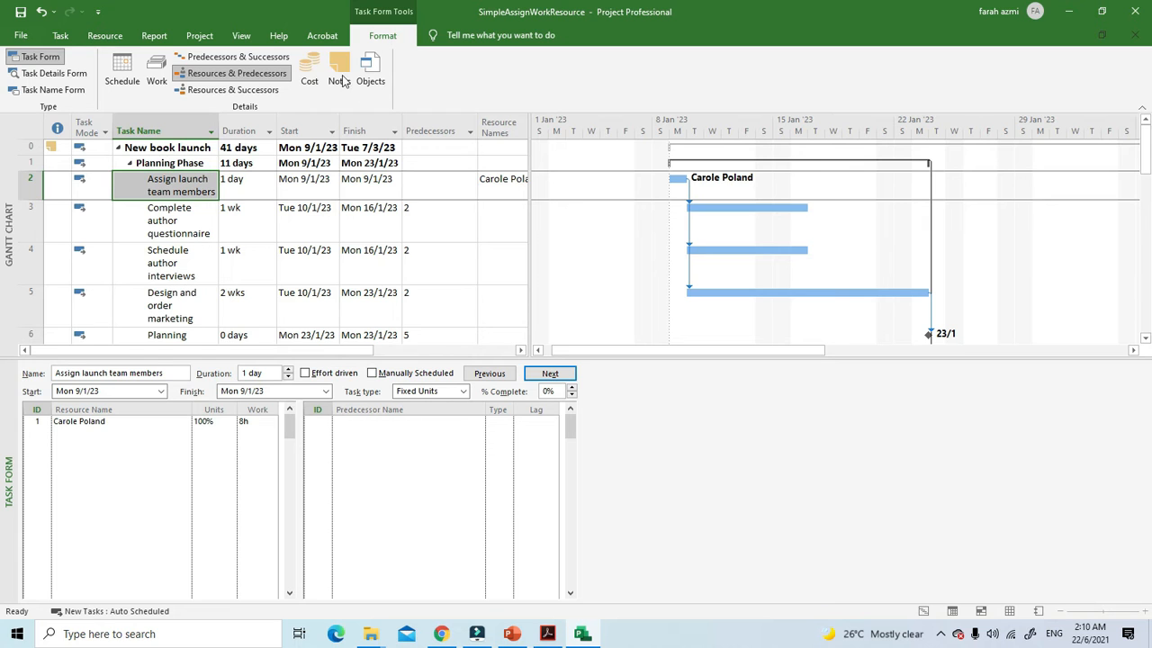
click(156, 72)
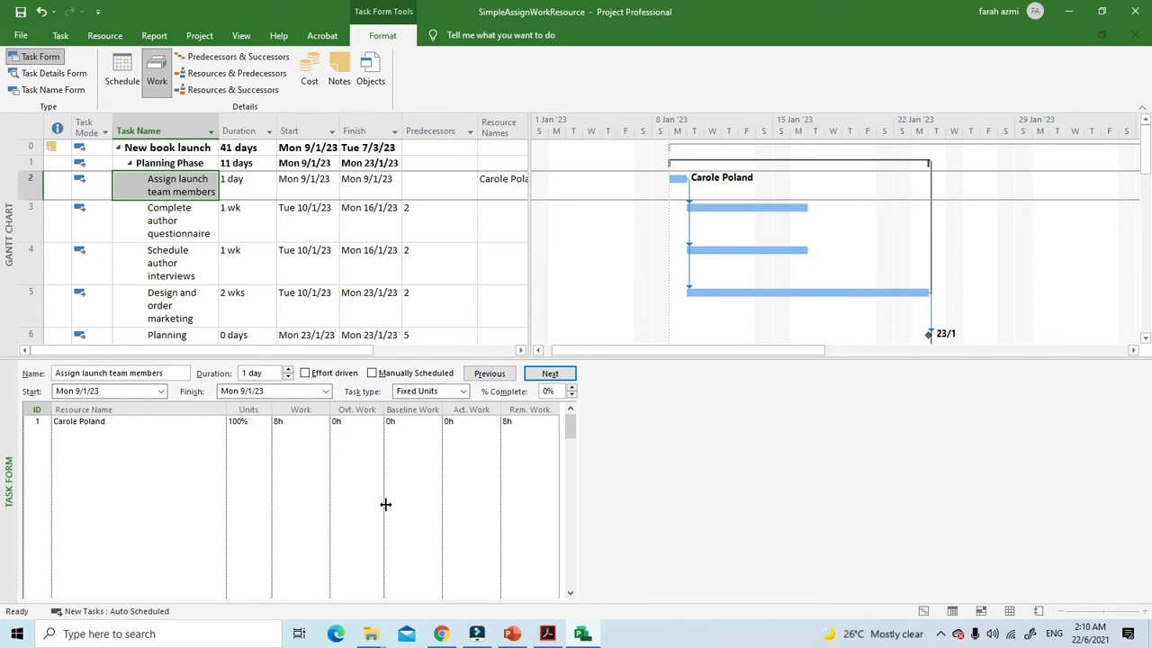
Step: Switch to Adobe Acrobat and read on in the module PDF to the effort-driven scheduling explanation on page 44
click(547, 633)
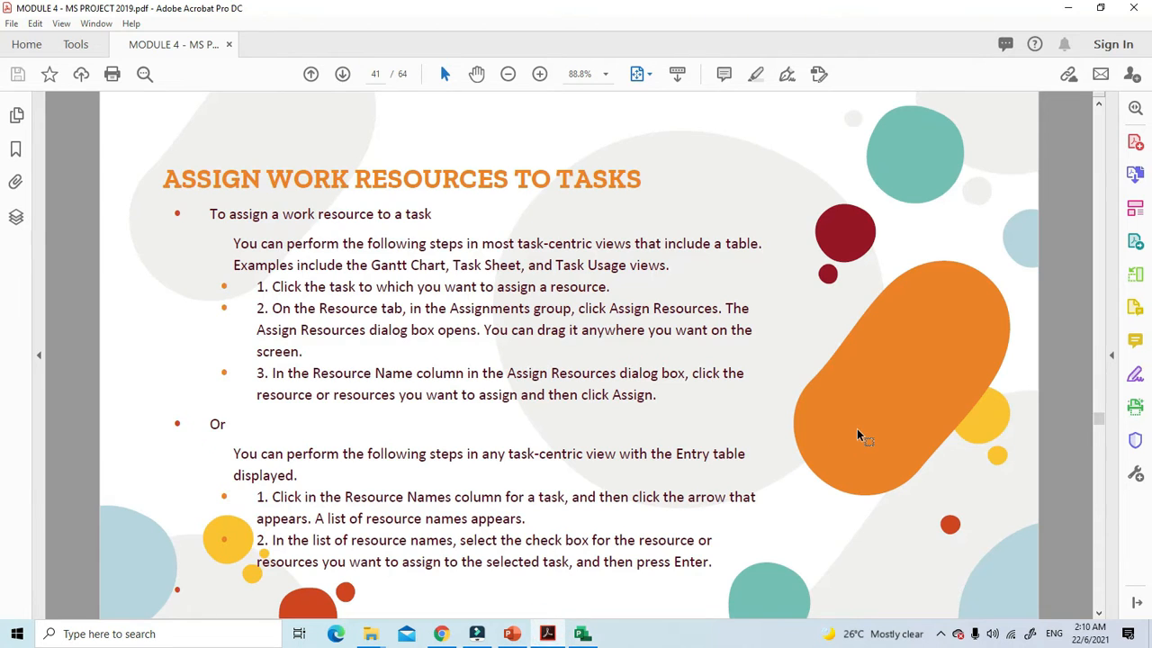
scroll(857, 429, down, 3)
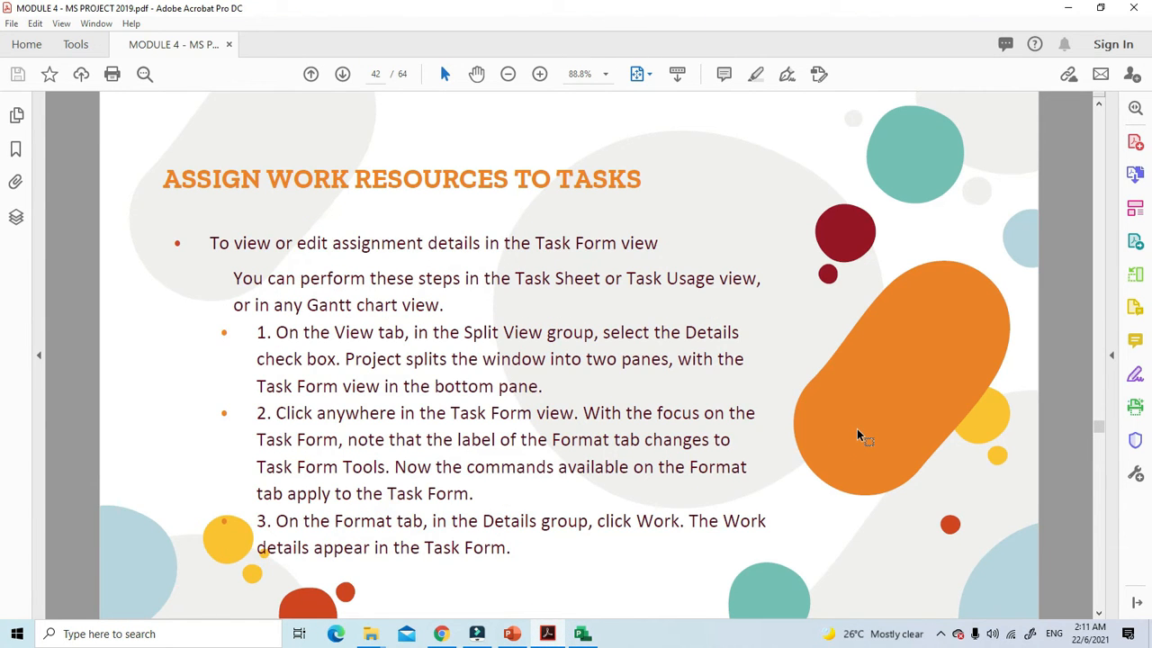
scroll(856, 428, down, 3)
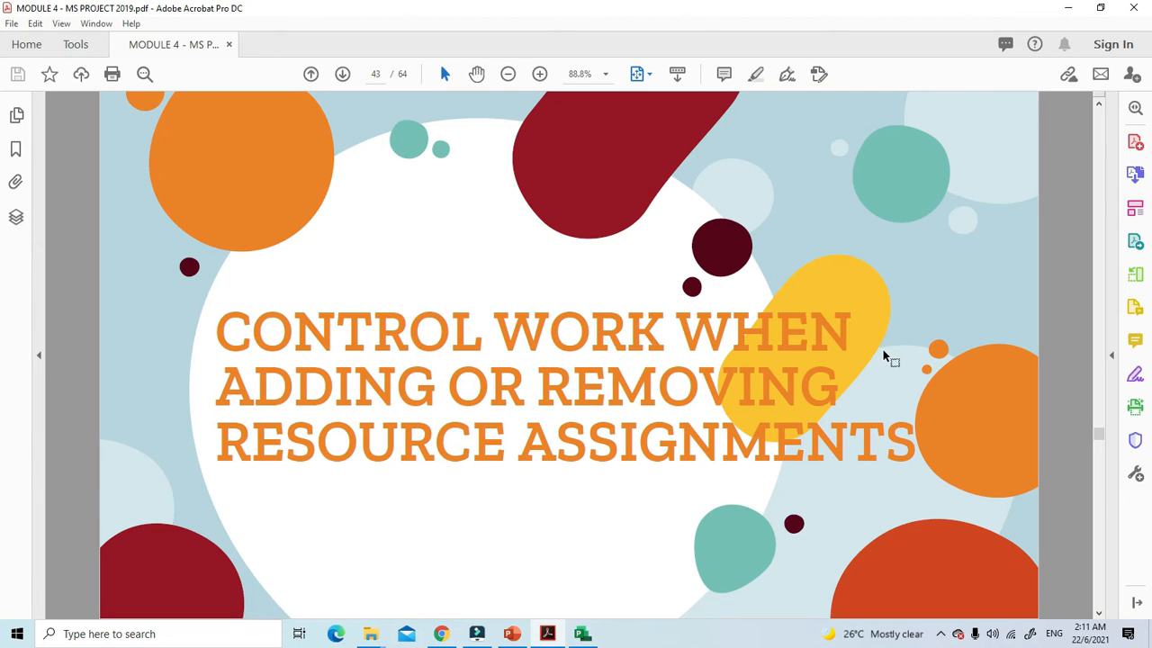
scroll(884, 353, down, 3)
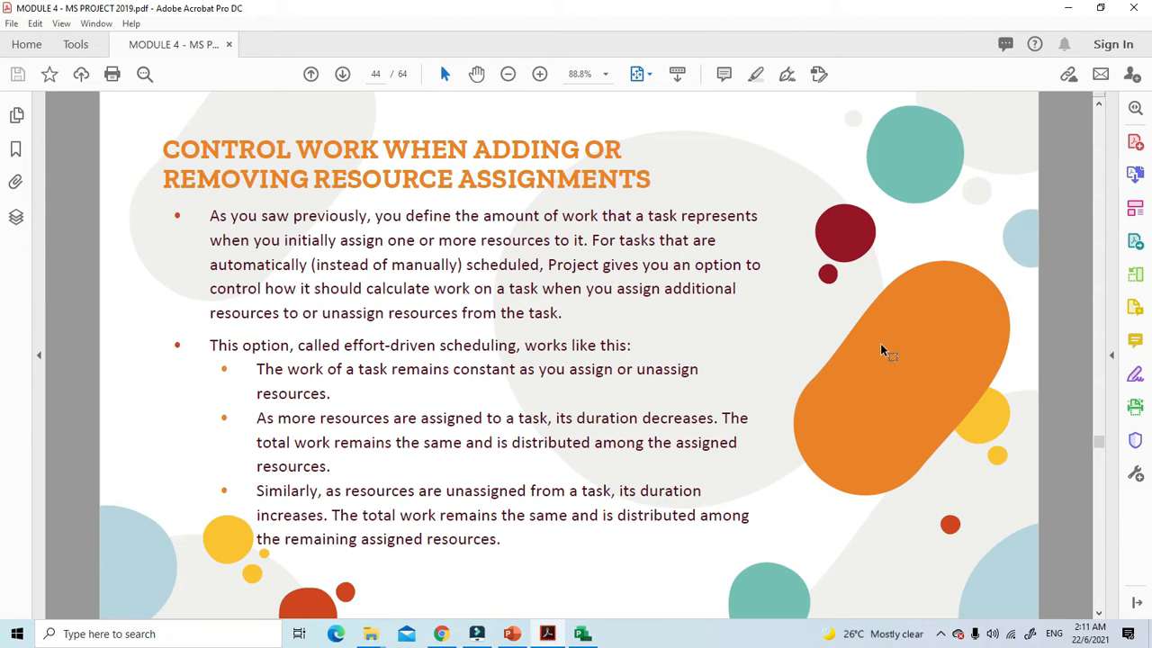
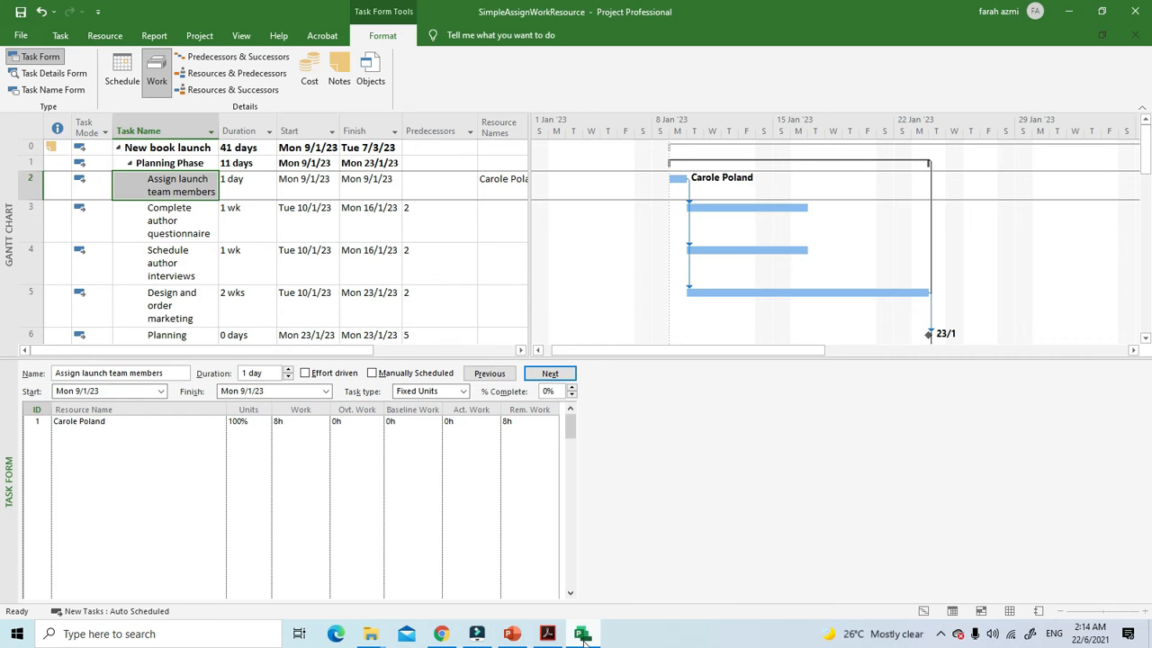
Step: Switch back to Project, hide the Task Form split view, and widen the task table to show the full Resource Names column
click(582, 635)
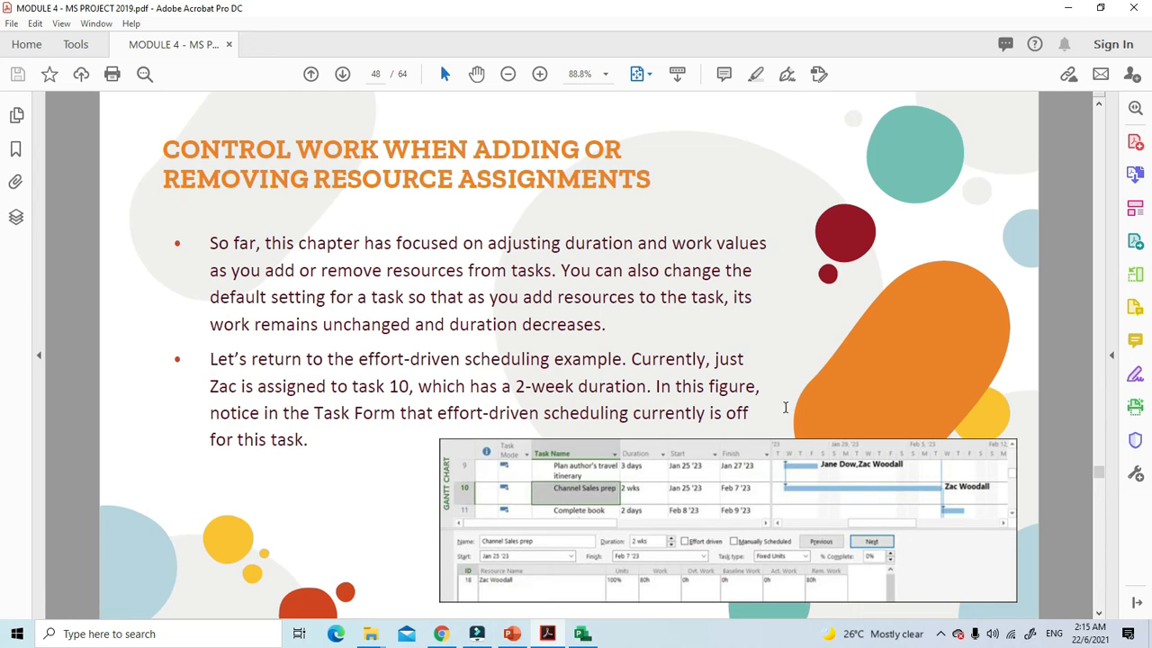
click(583, 634)
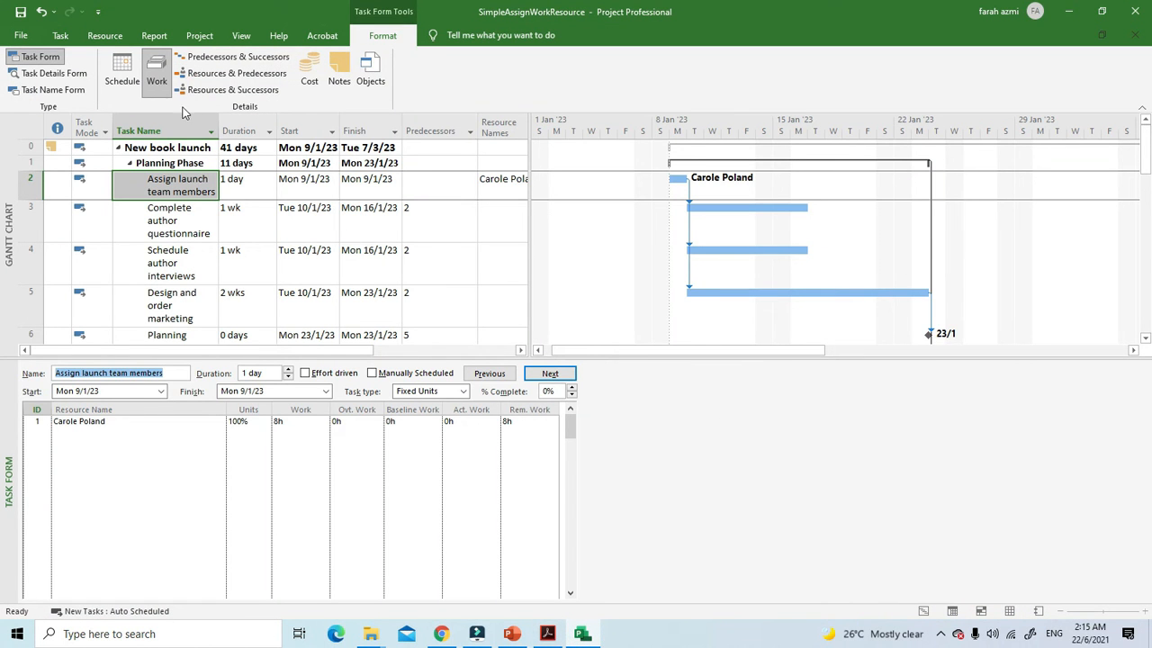
click(154, 80)
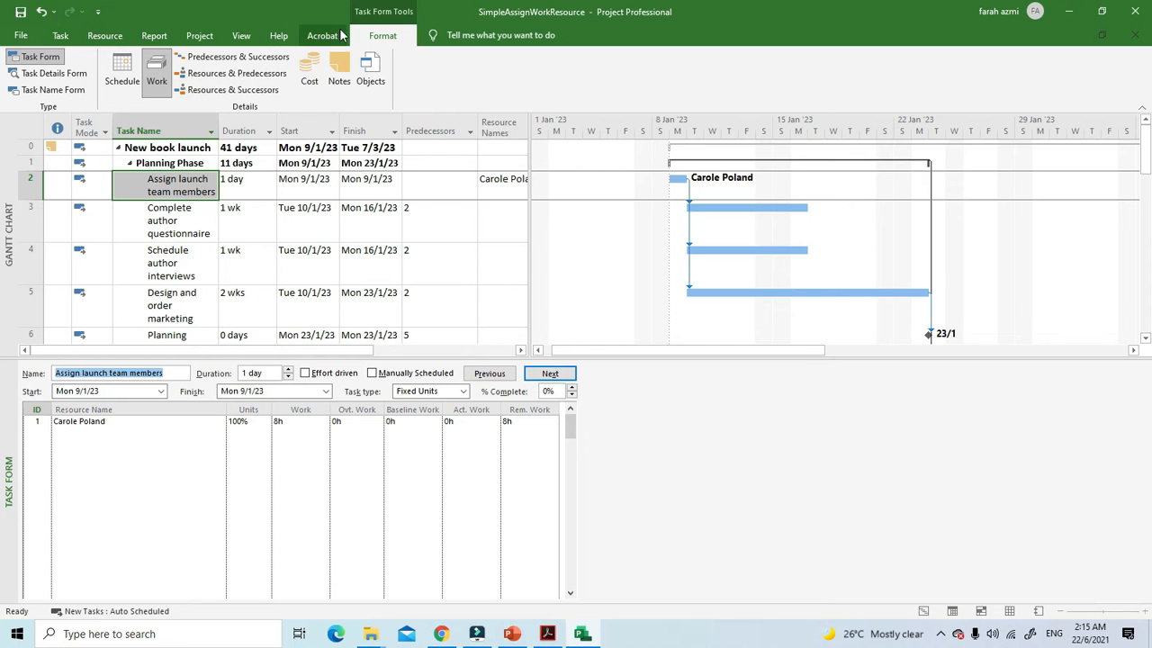
click(239, 37)
click(741, 72)
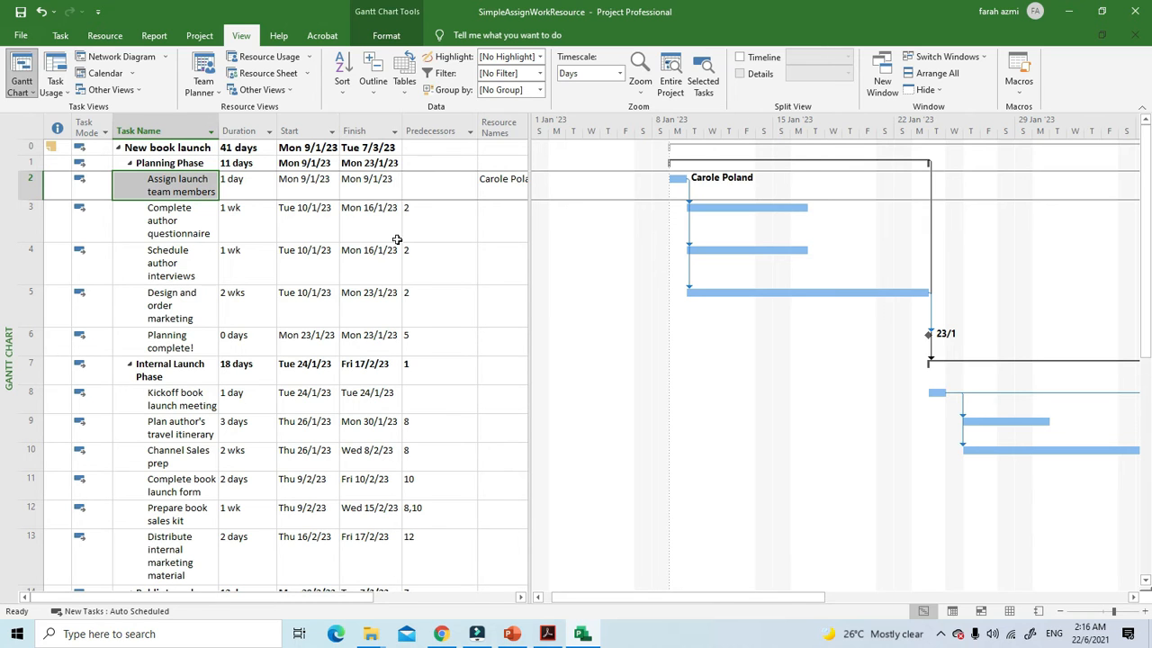
drag(529, 151, 553, 154)
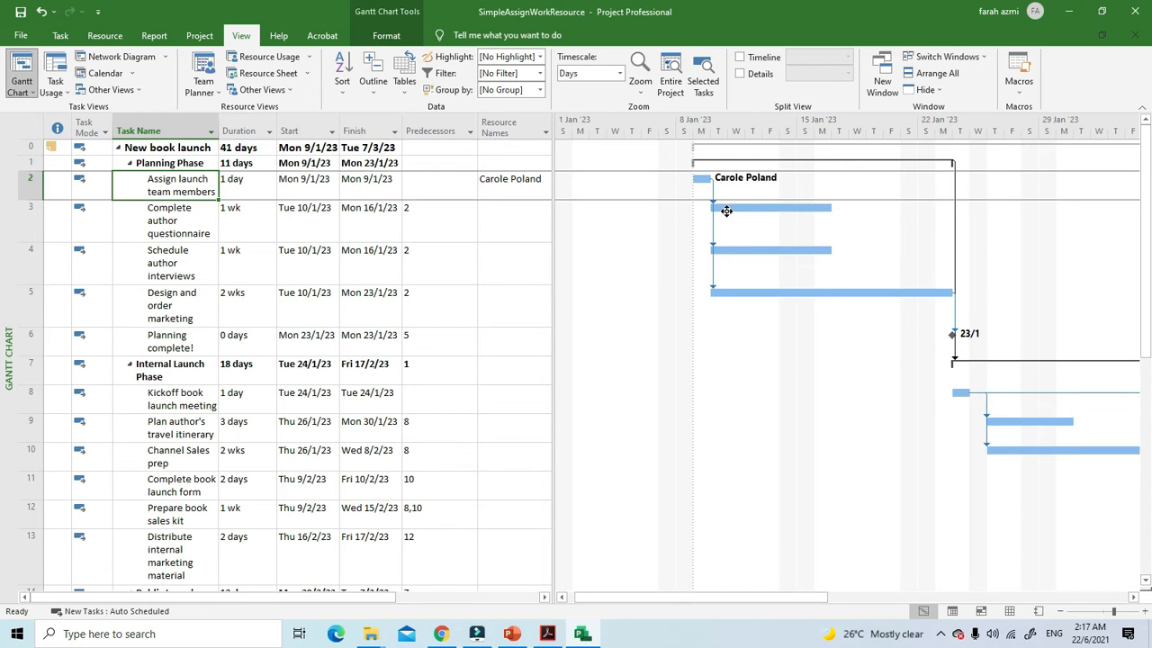
Step: Assign the resource listed just above Travel to the "Complete author questionnaire" task through the Assign Resources dialog
click(106, 36)
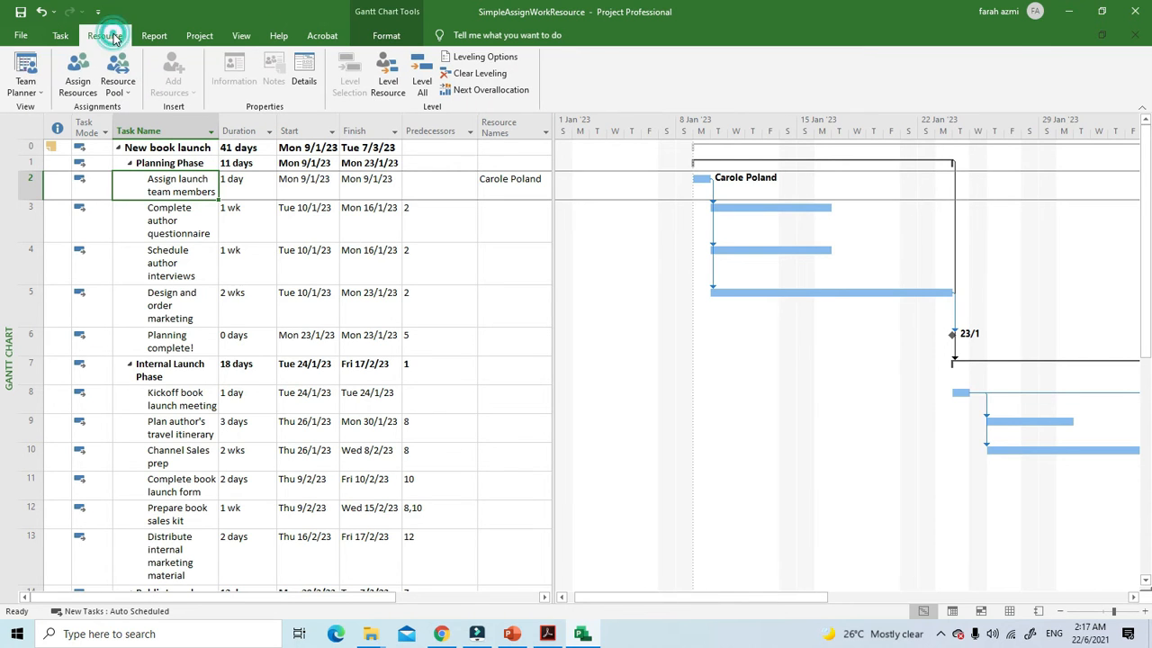
click(77, 74)
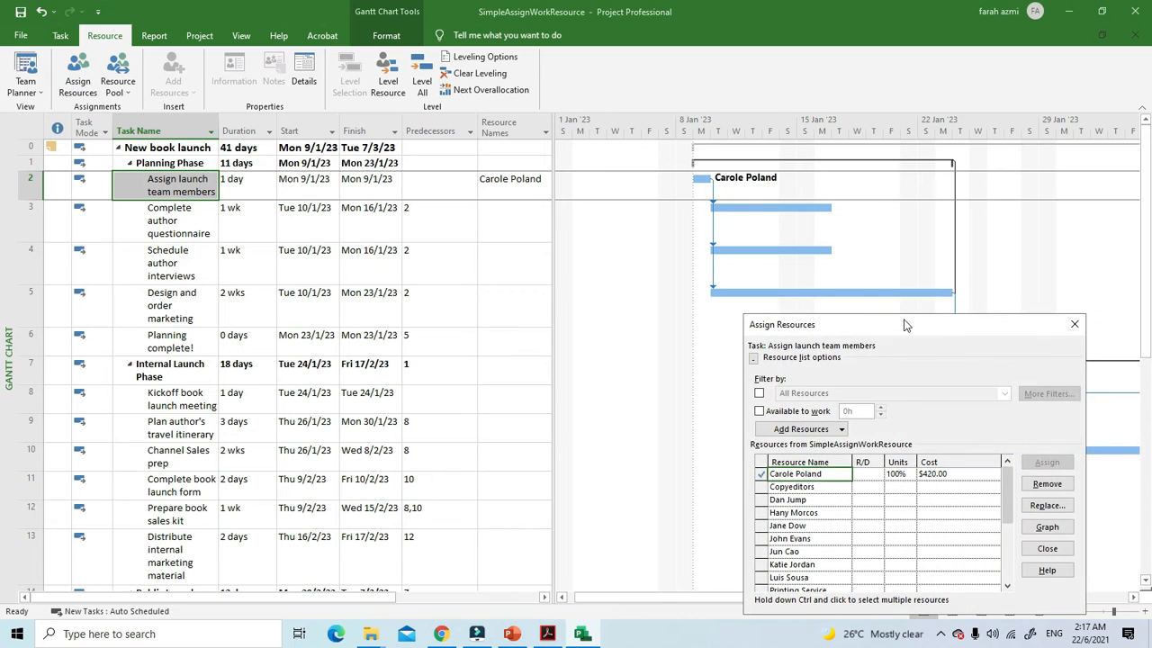
drag(904, 325, 890, 248)
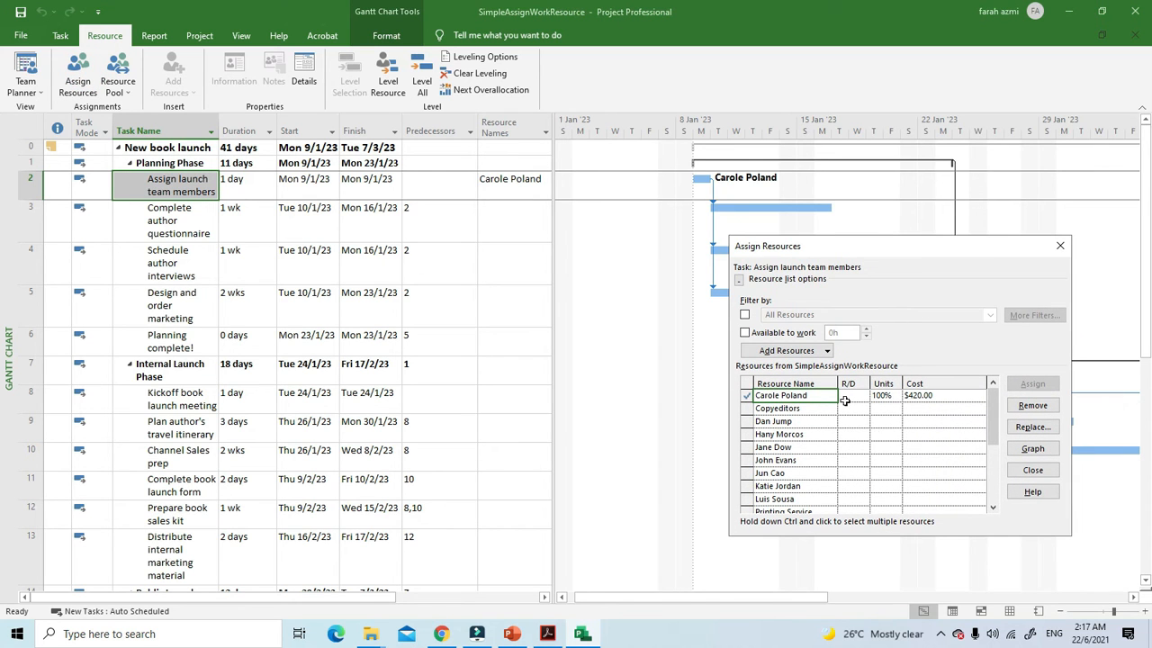
click(126, 211)
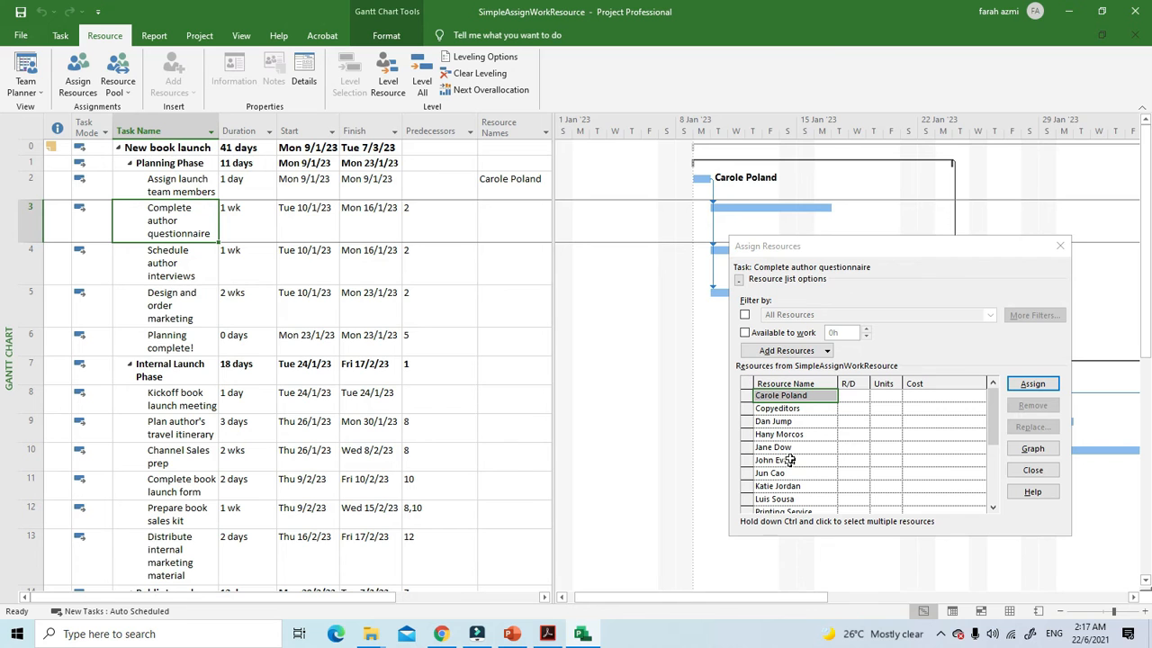
drag(991, 418, 991, 457)
click(749, 499)
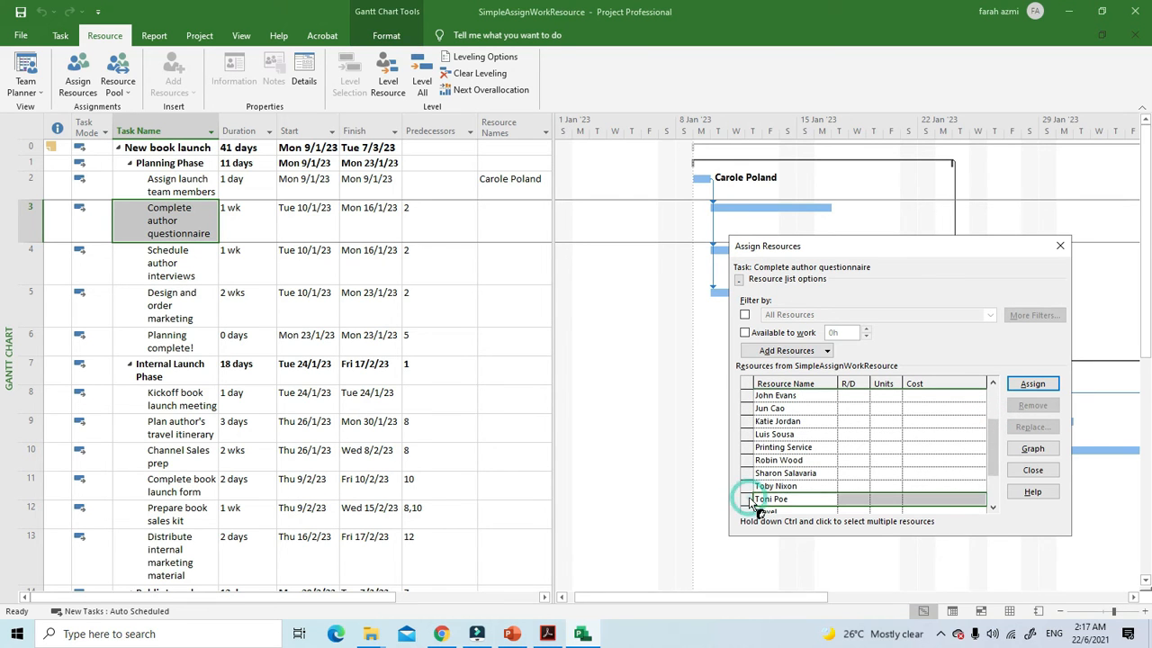
double_click(748, 498)
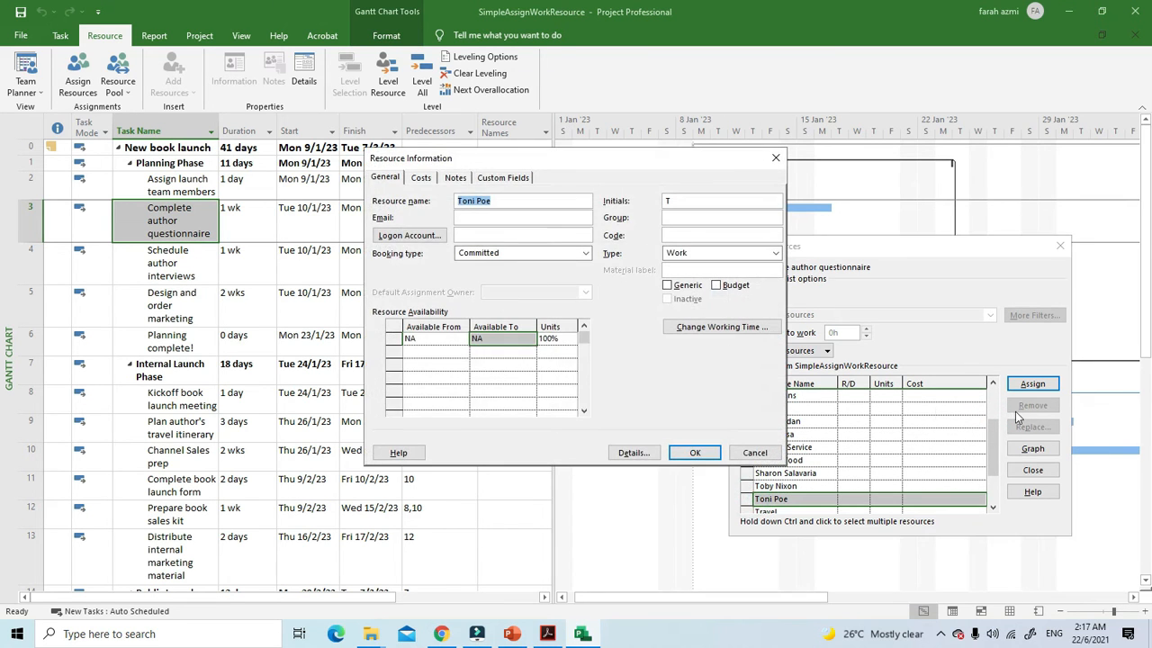
click(695, 453)
click(1032, 383)
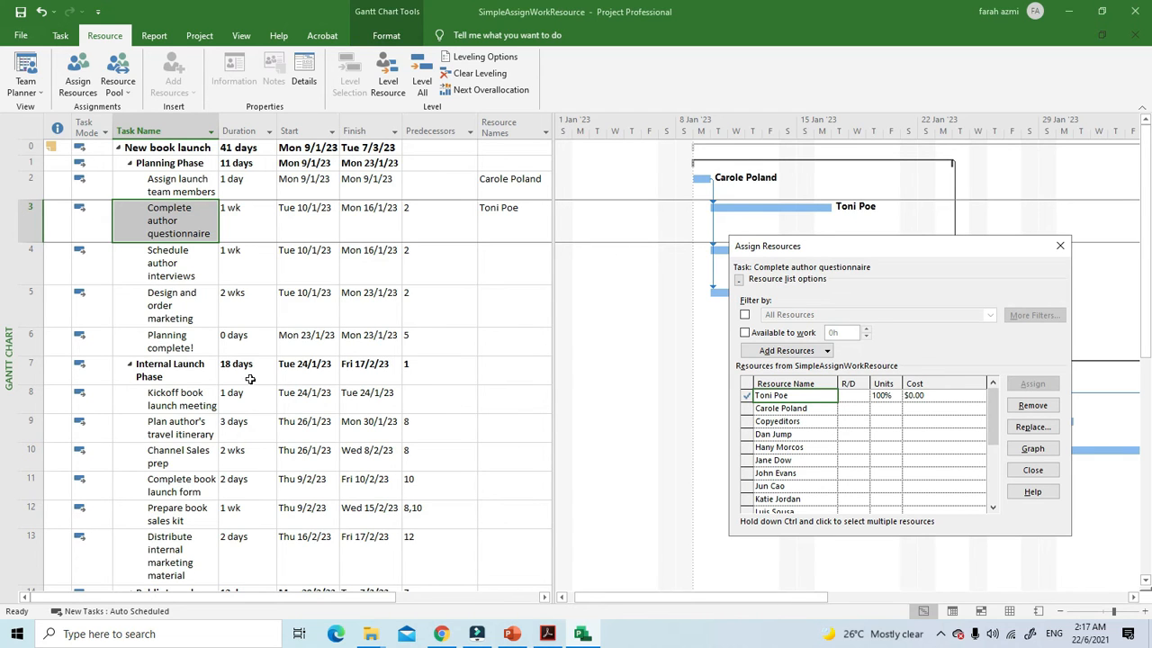
Step: Assign the resource listed two rows below Printing Service to the "Kickoff book launch meeting" task
click(200, 404)
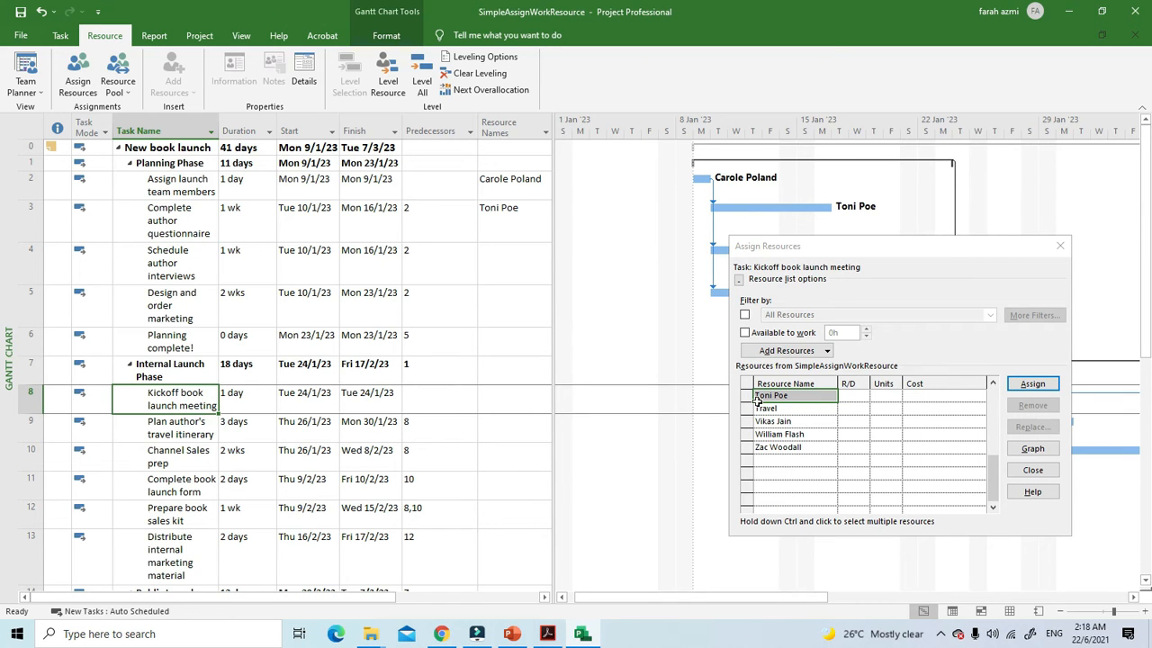
scroll(980, 478, up, 5)
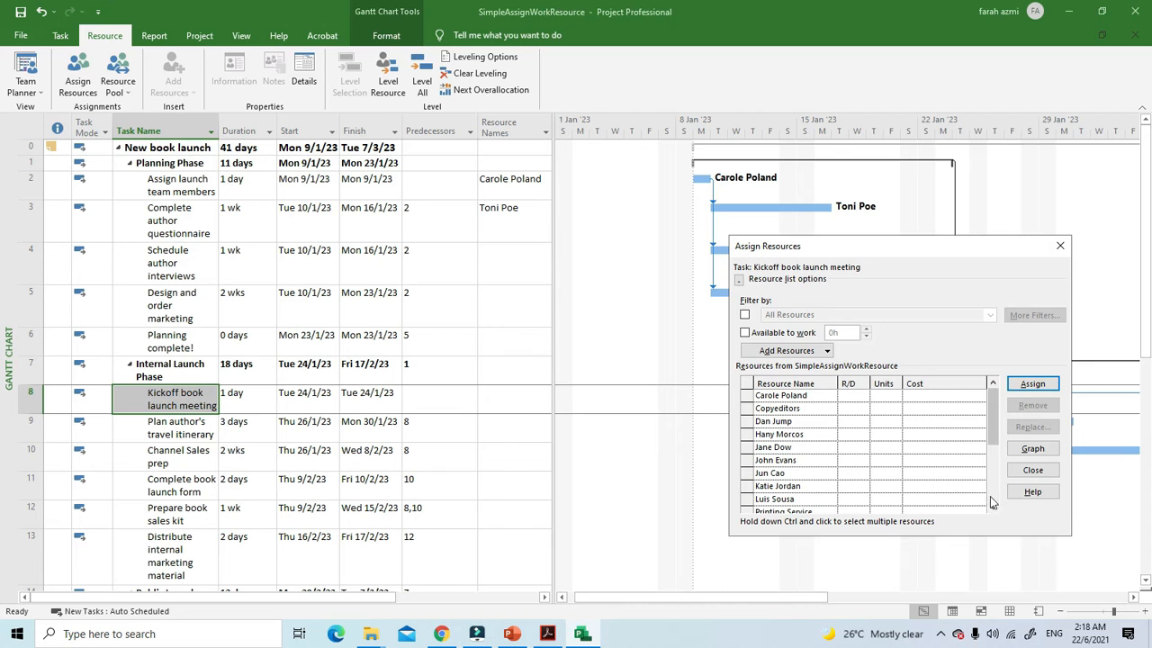
scroll(994, 509, down, 3)
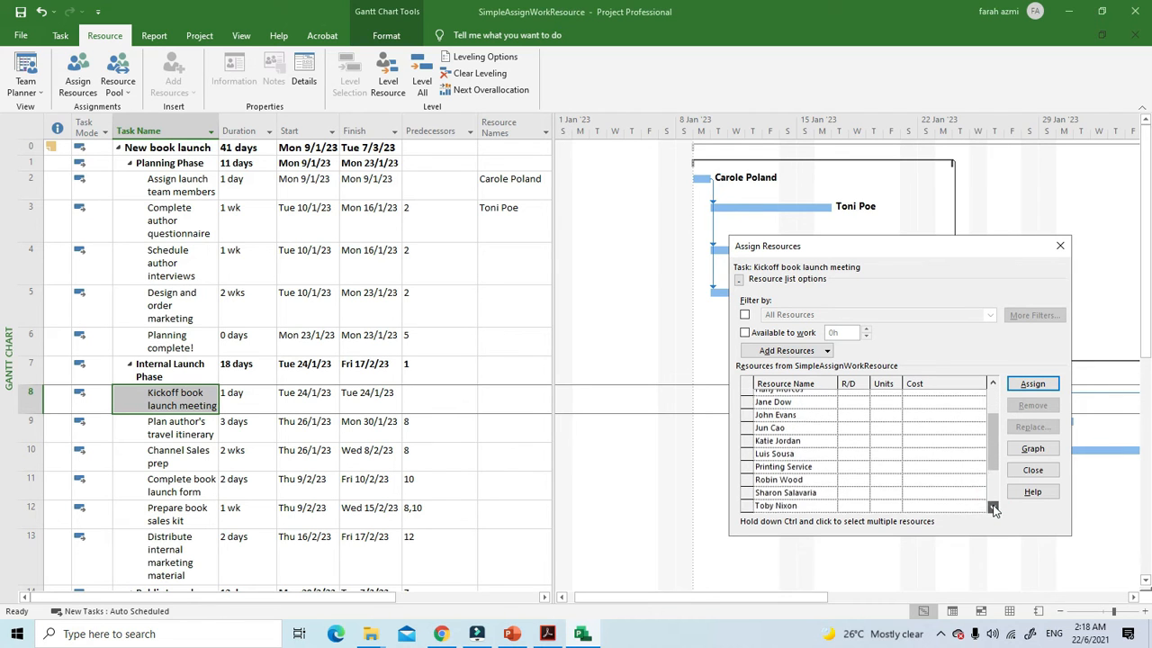
click(783, 486)
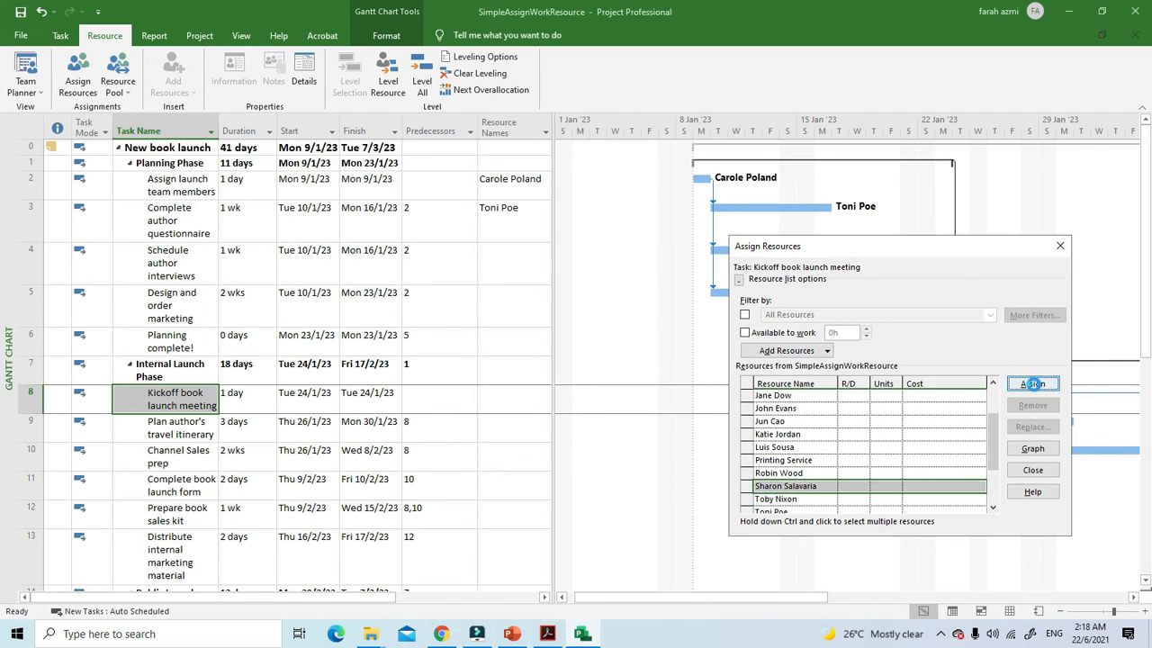
click(1032, 383)
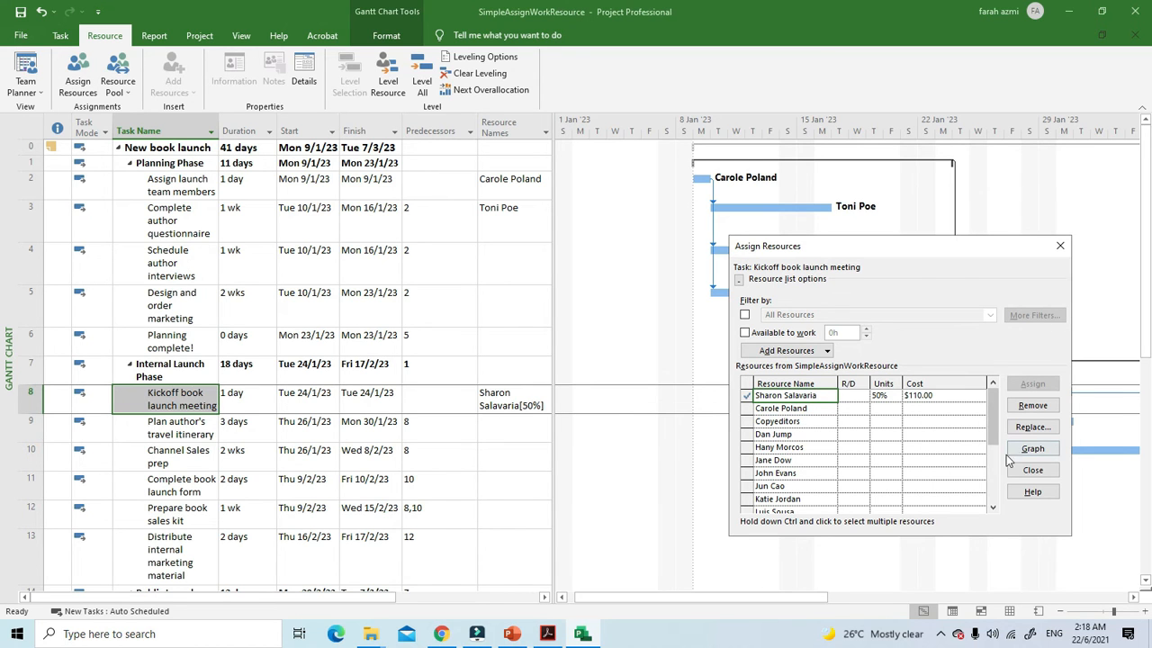
Step: Add the resource listed two rows above Travel to the "Kickoff book launch meeting" task and close the Assign Resources dialog
click(993, 508)
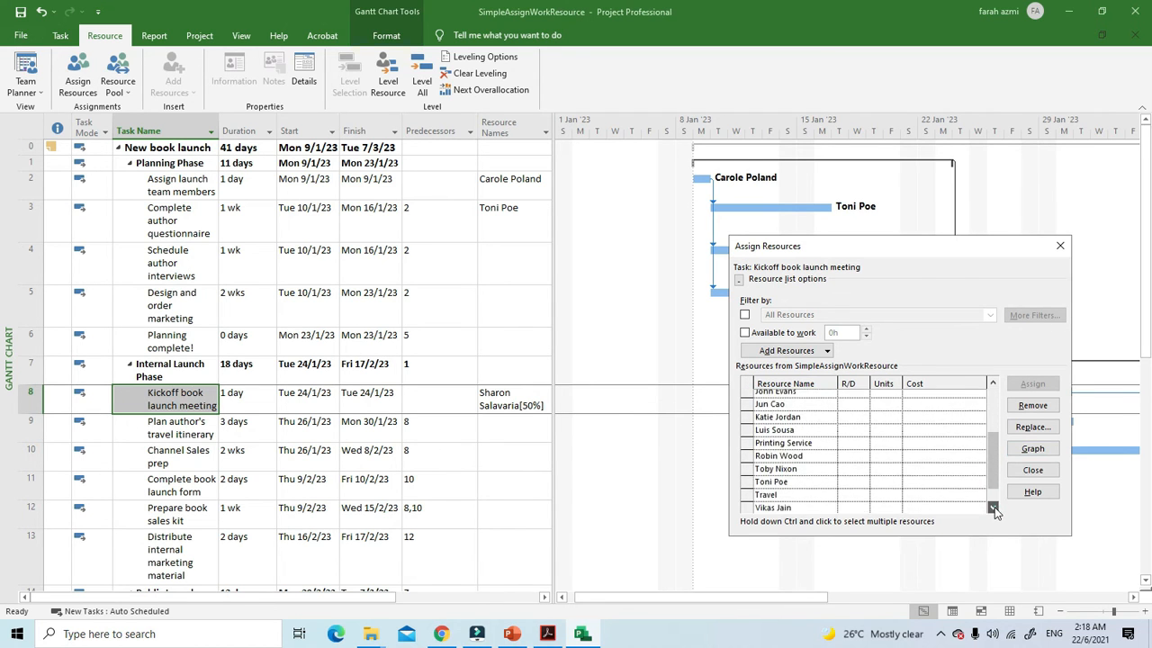
click(992, 508)
click(772, 460)
click(1026, 383)
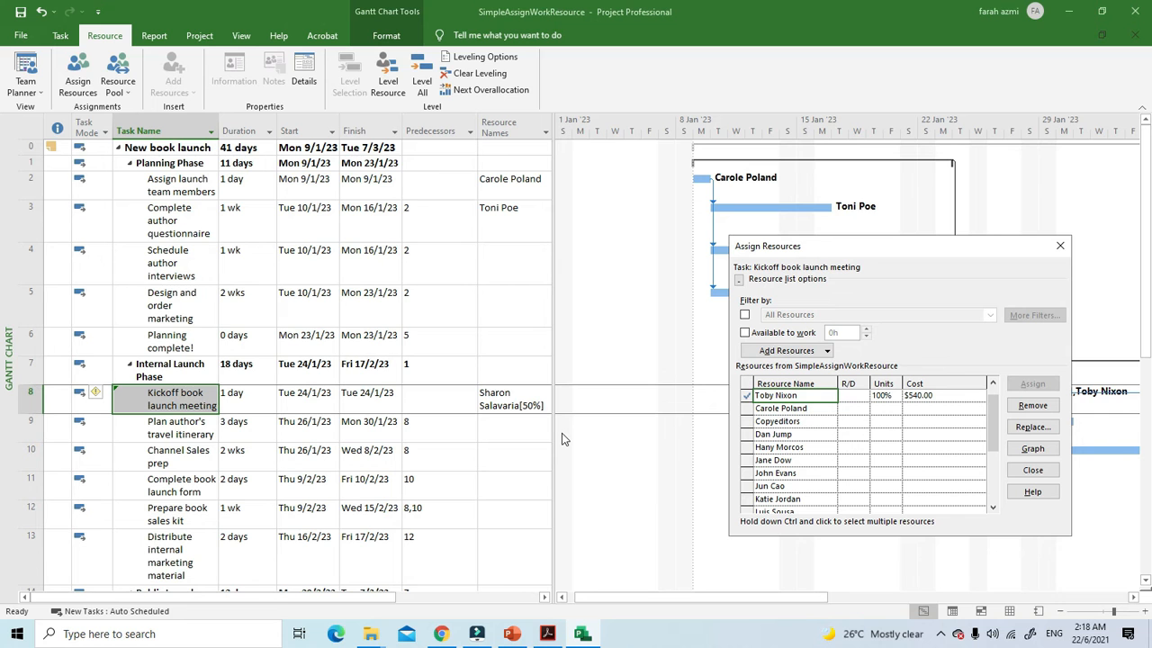
click(1060, 245)
click(551, 636)
click(551, 636)
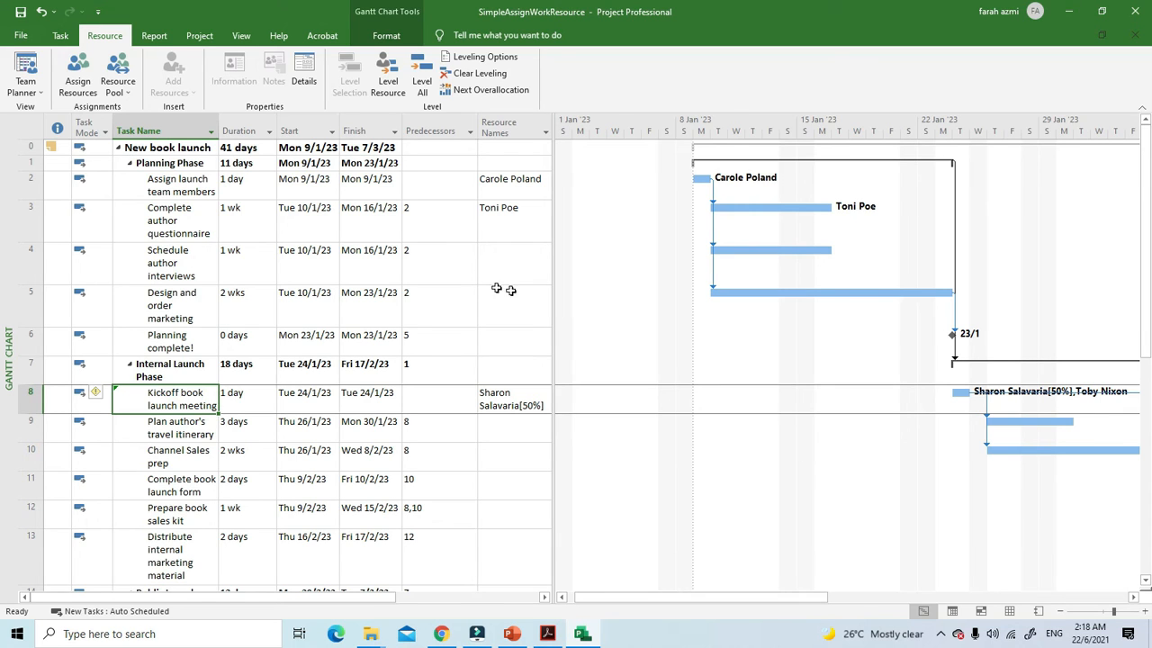
Step: Reopen the Assign Resources dialog for the "Assign launch team members" task and check the assigned resource and its units
click(190, 183)
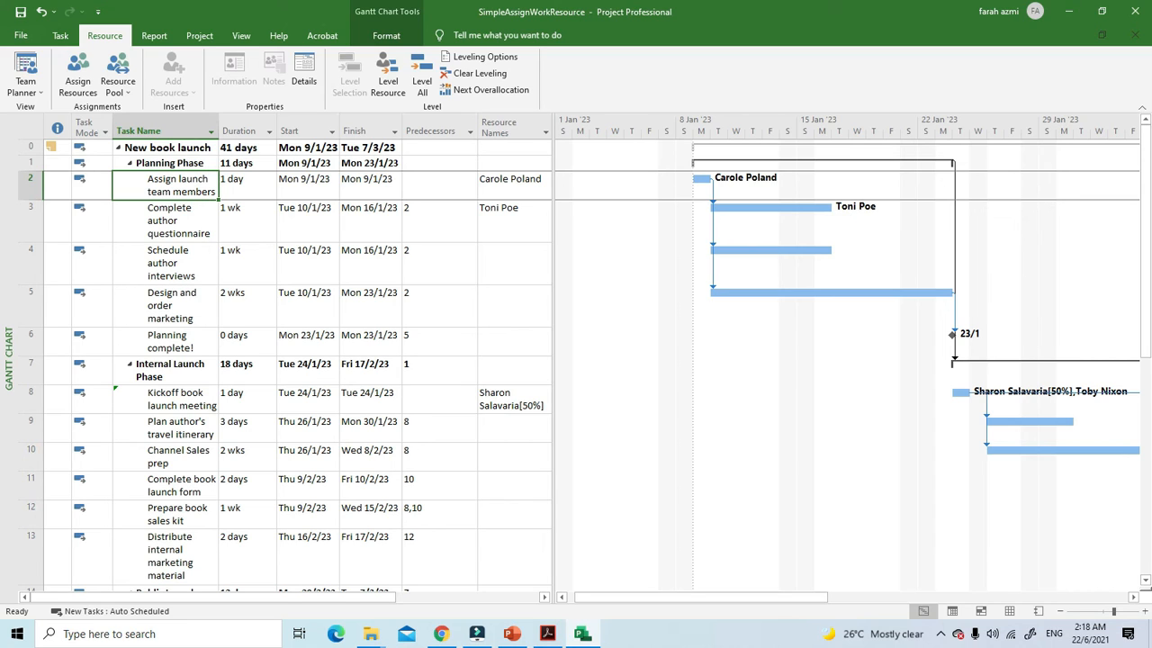
click(79, 82)
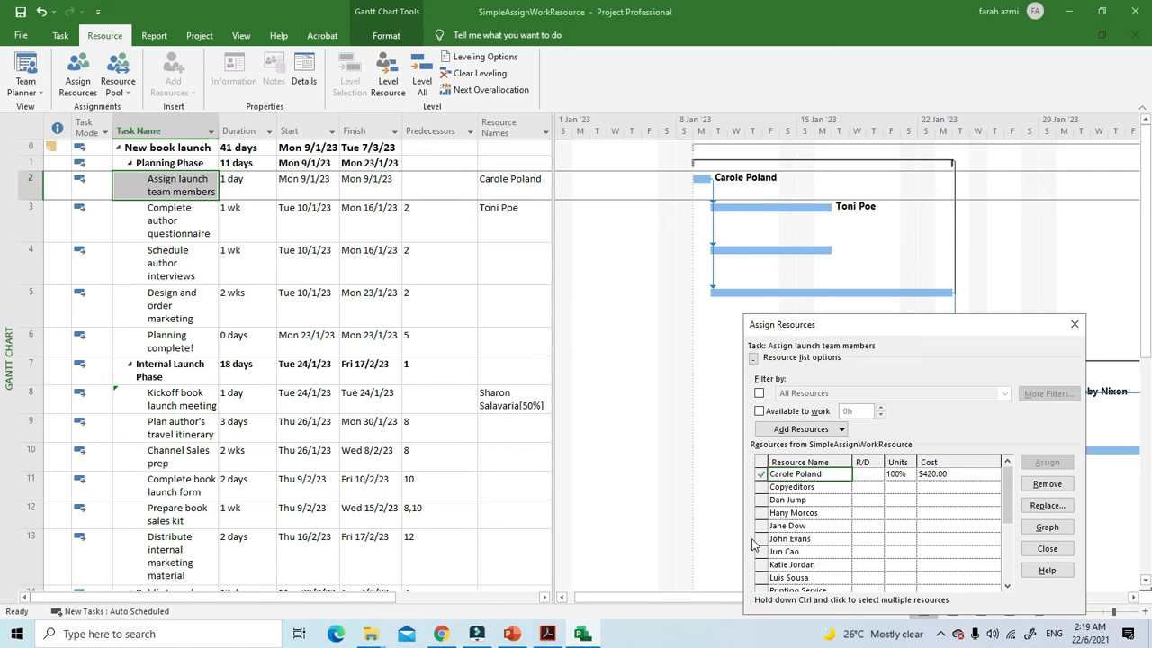
click(127, 180)
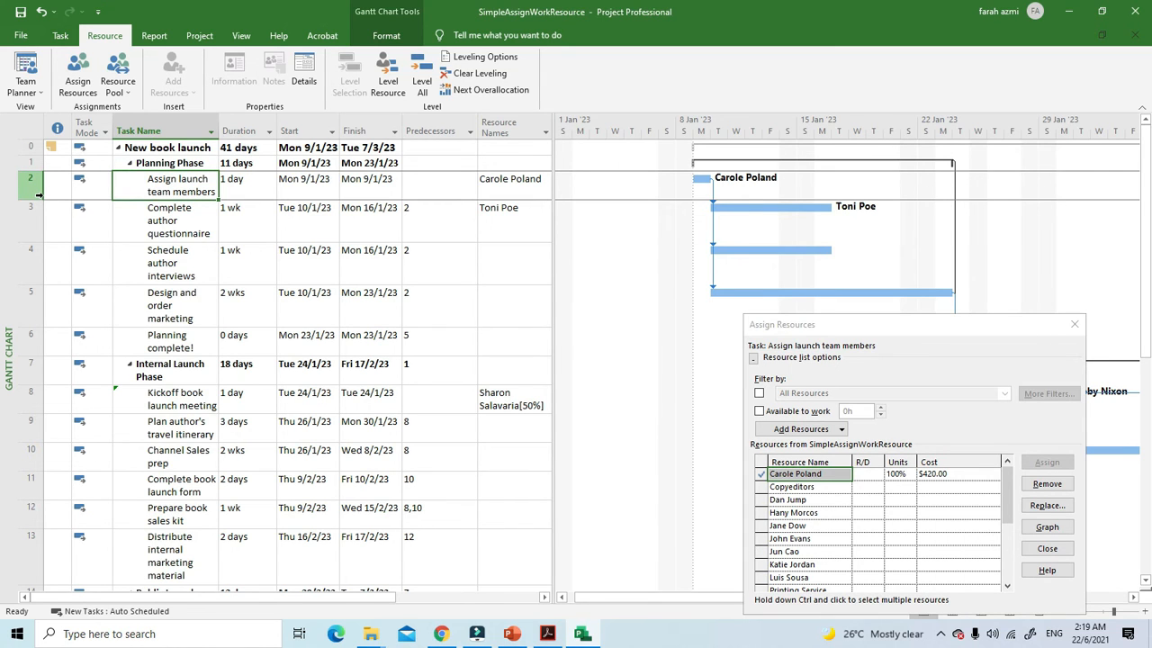
click(898, 462)
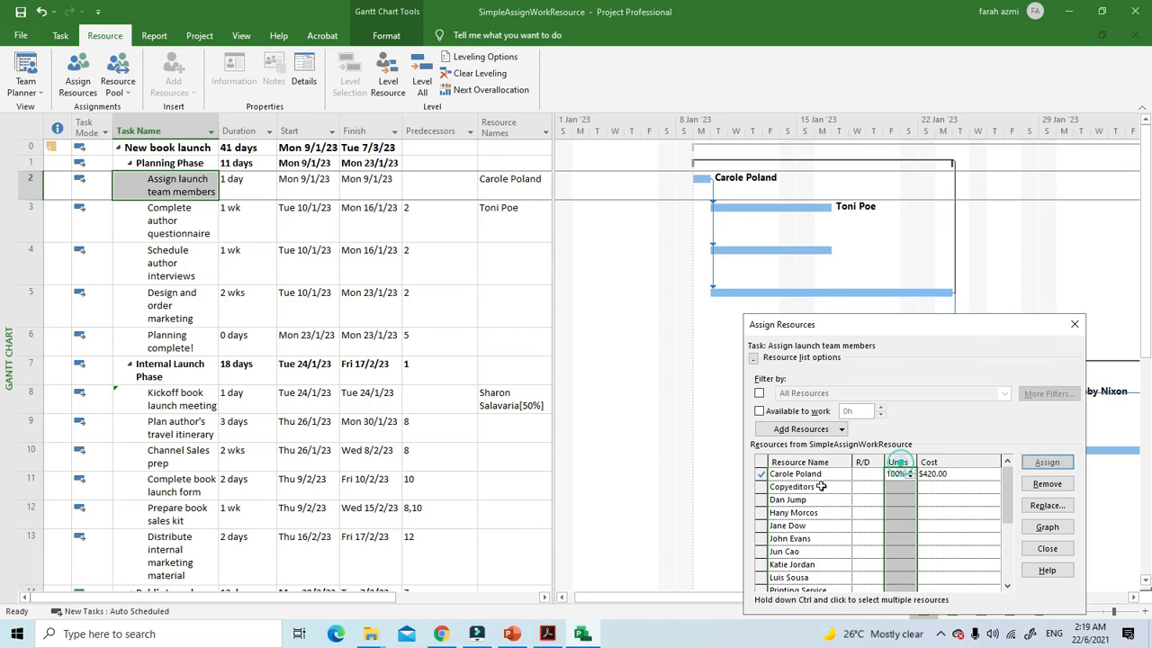
click(180, 184)
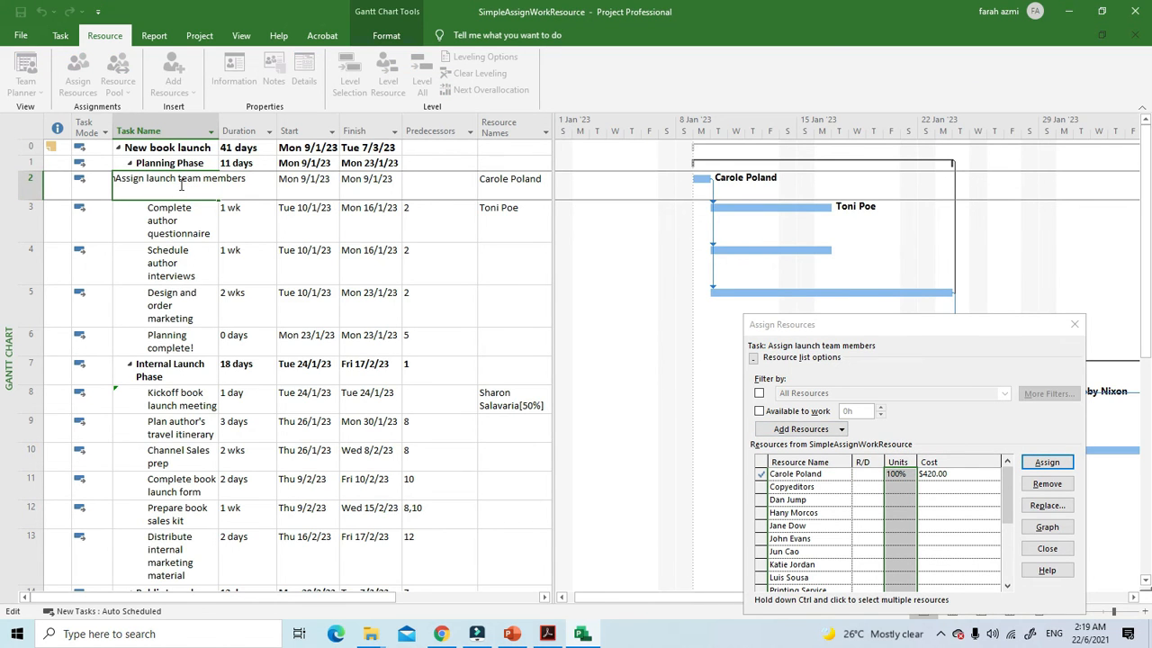
click(180, 235)
click(166, 192)
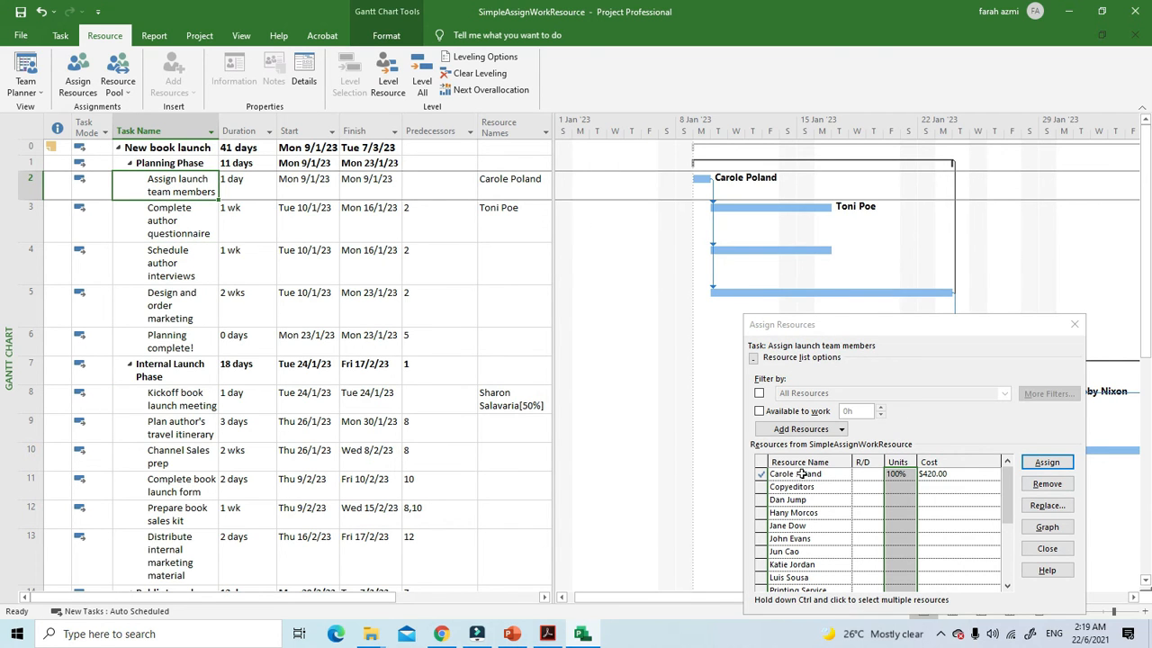
click(179, 260)
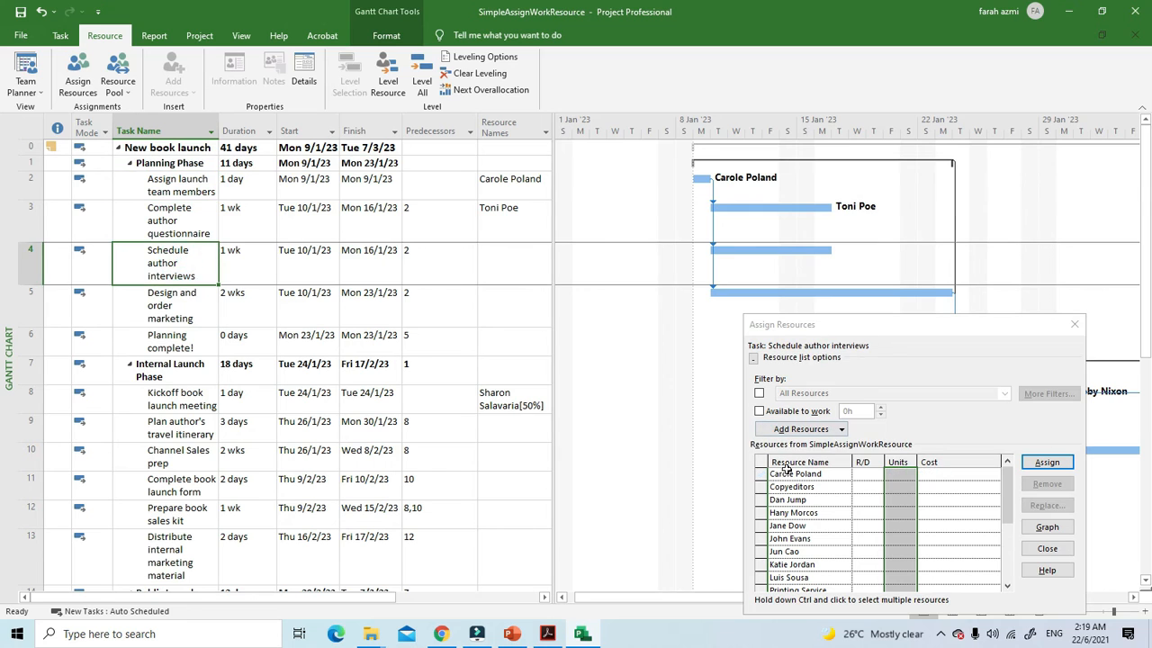
click(770, 504)
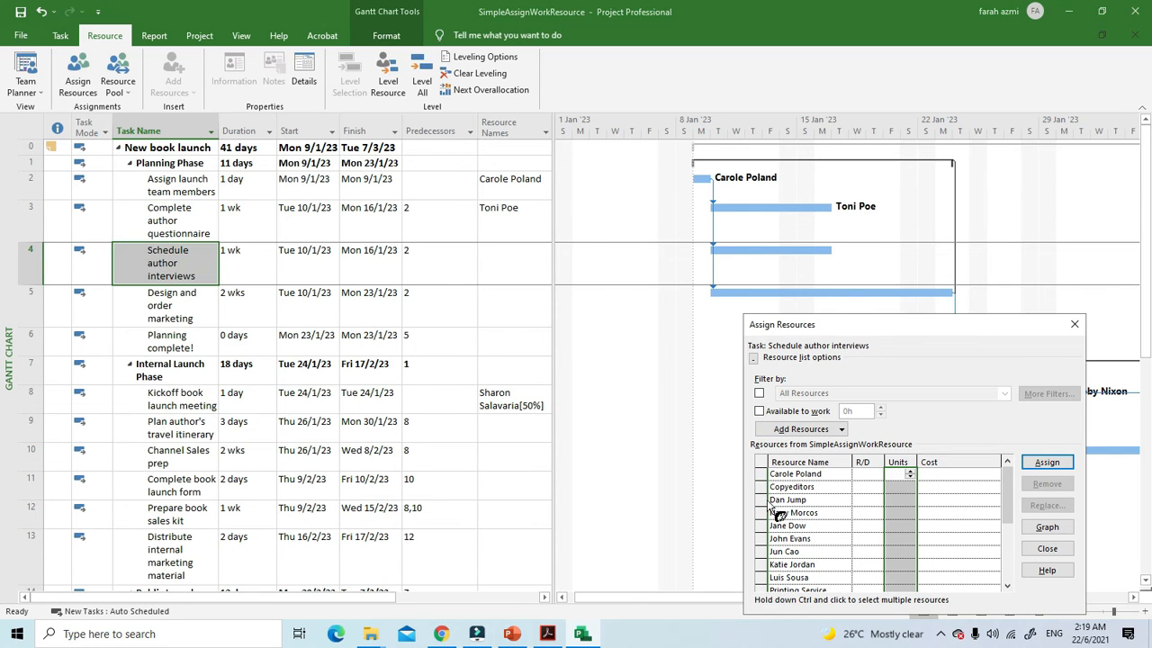
click(1047, 462)
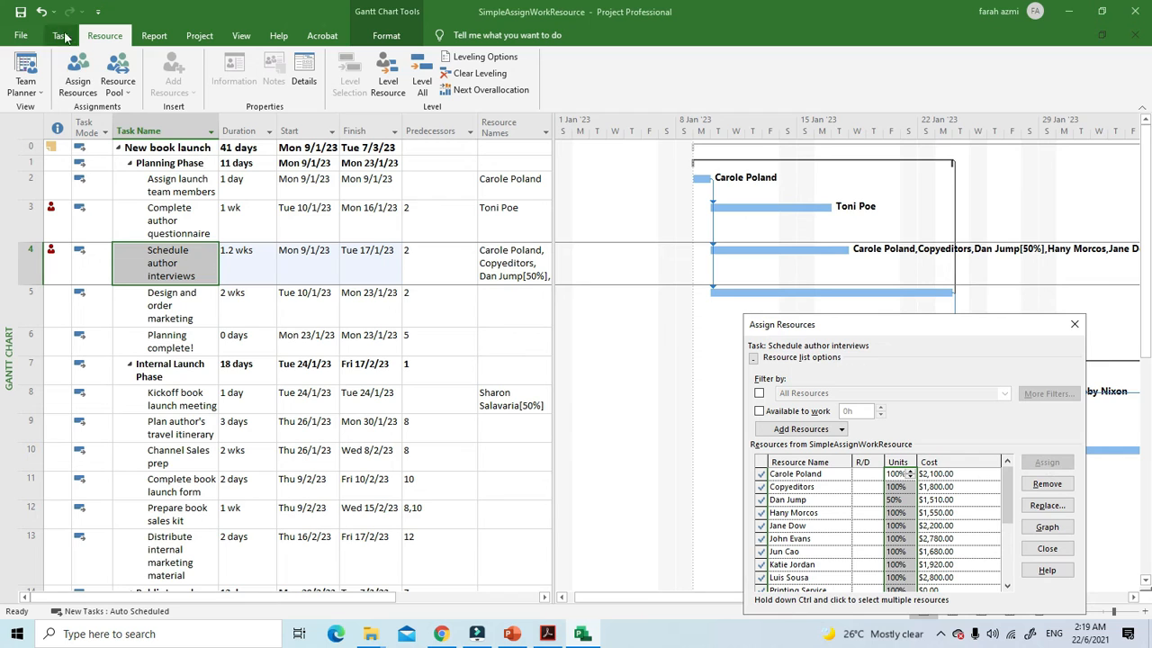
click(40, 12)
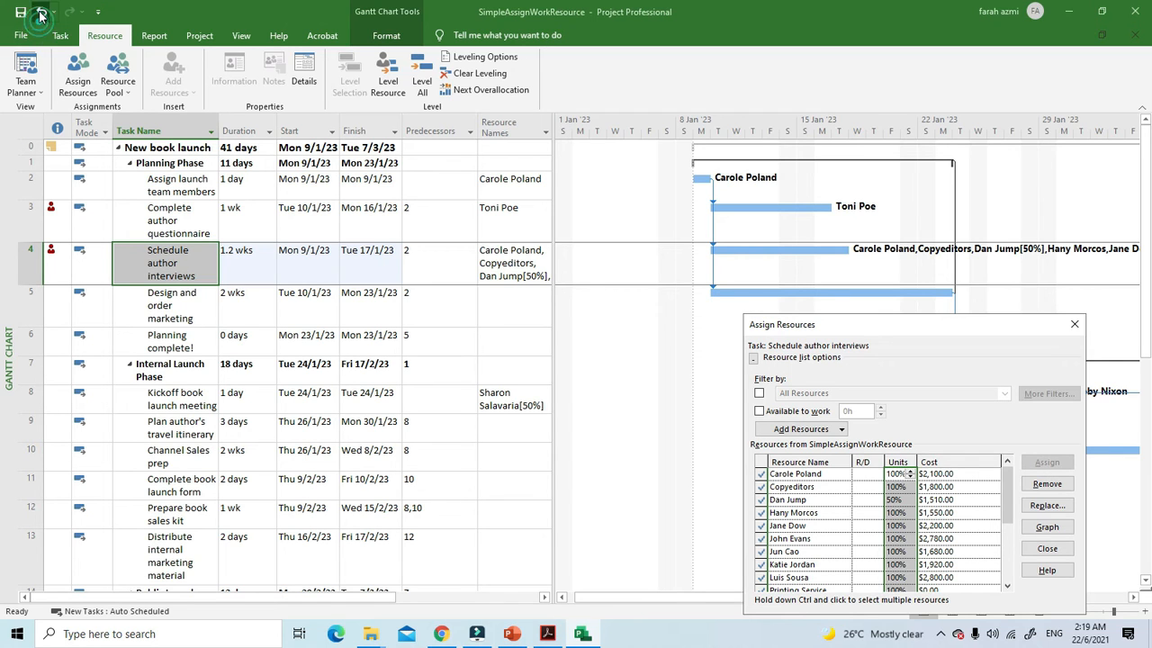
Step: Show the Task Form below the Gantt chart and view the work details of "Complete author questionnaire" and "Assign launch team members"
click(208, 215)
click(203, 256)
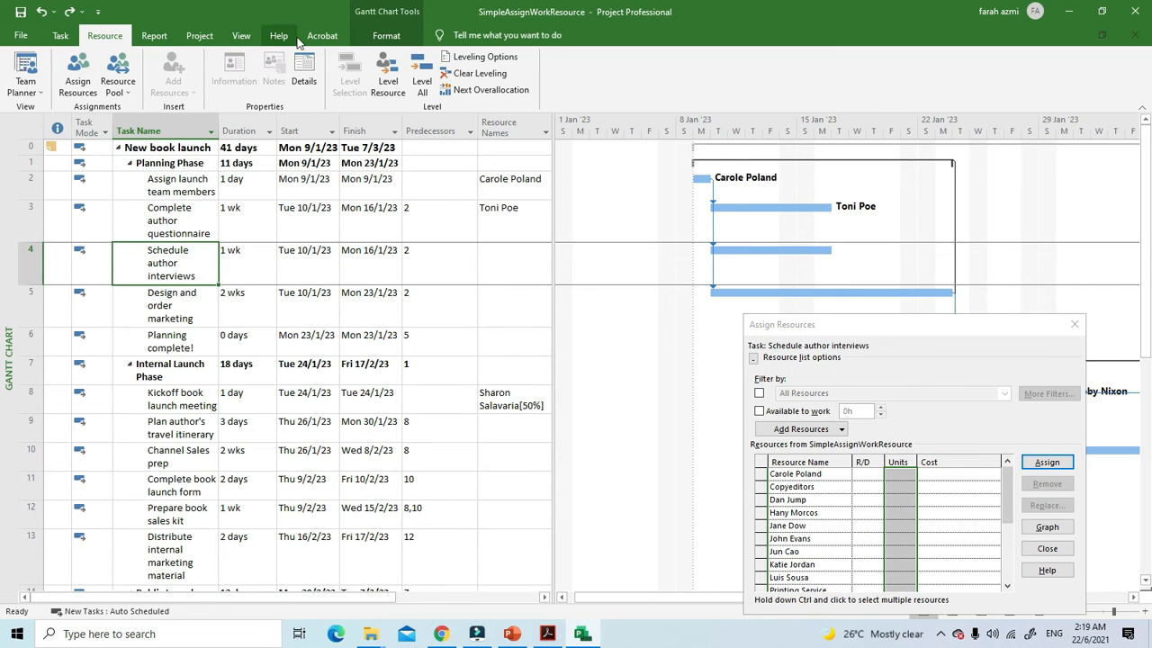
click(243, 36)
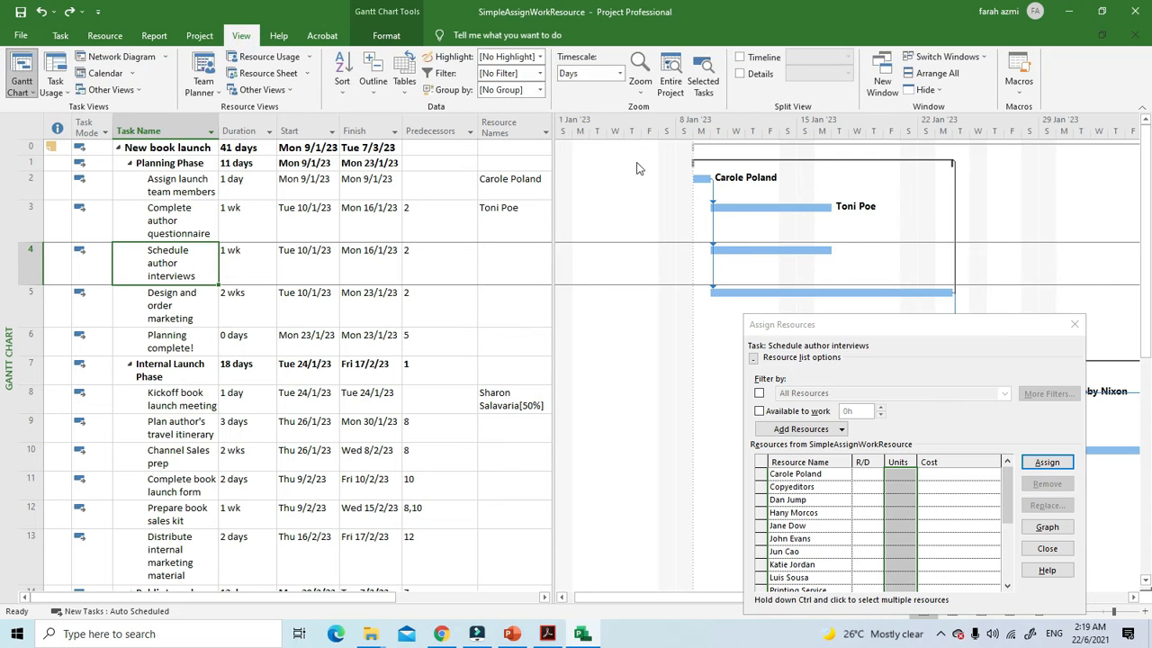
click(754, 76)
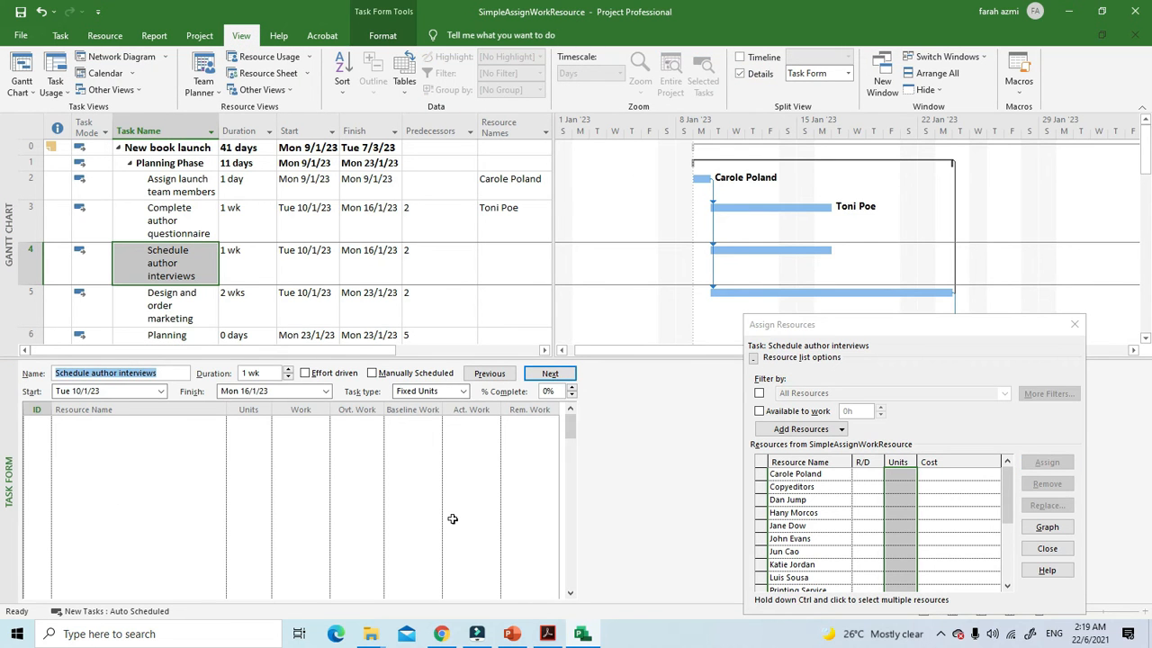
click(239, 212)
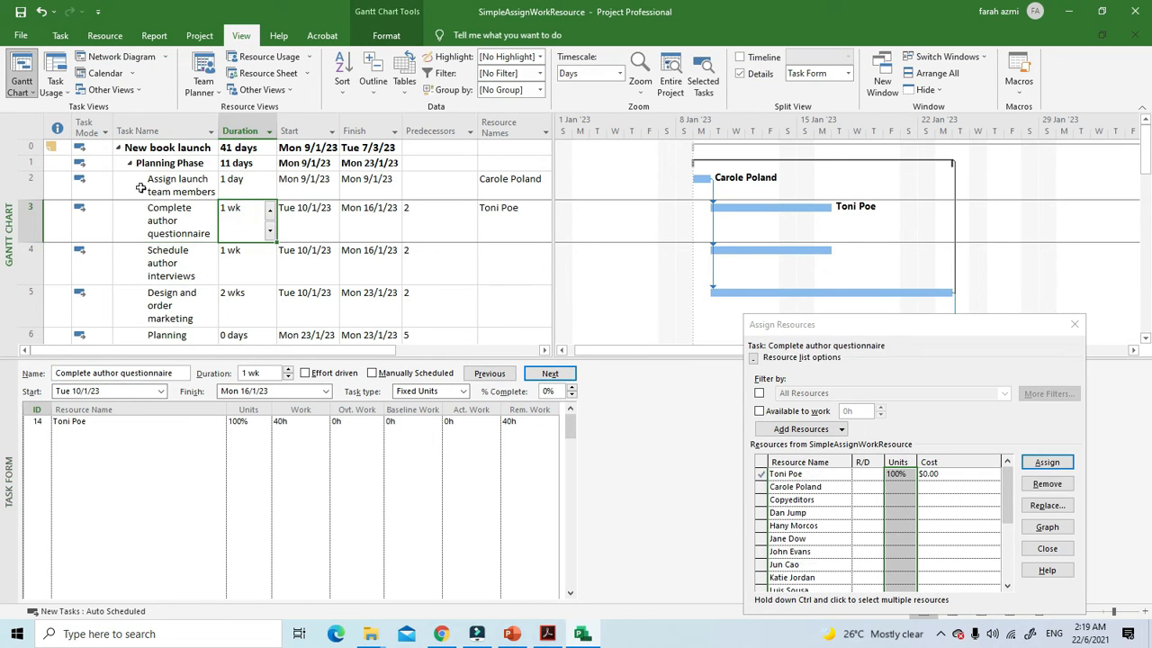
click(142, 187)
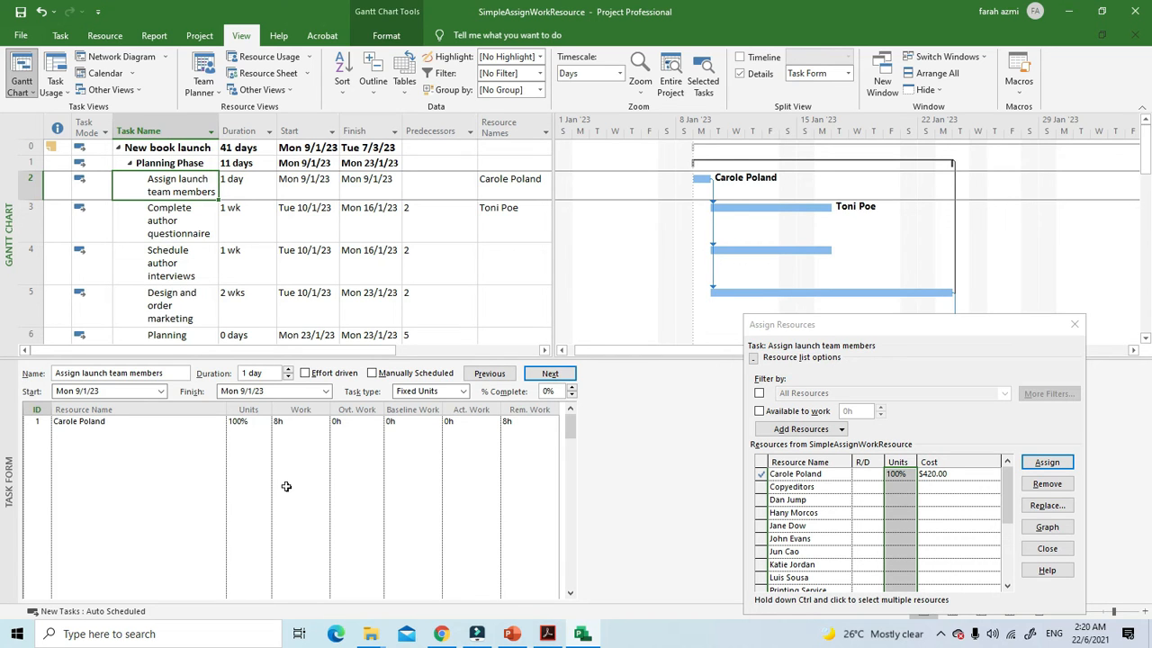
right_click(207, 185)
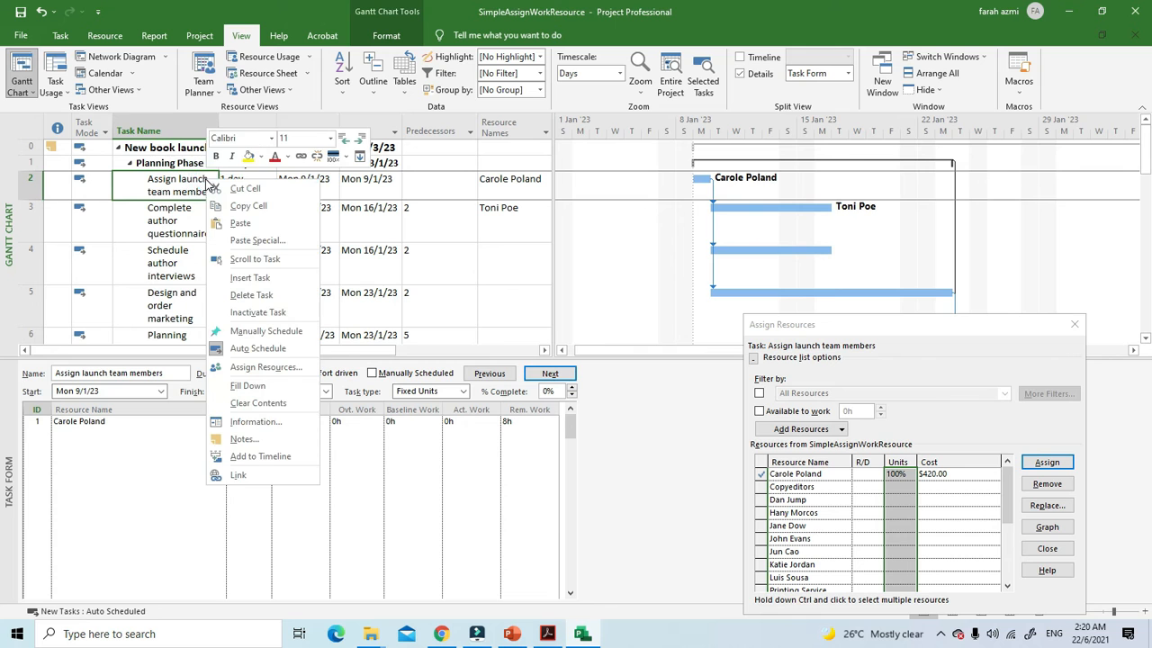
click(90, 192)
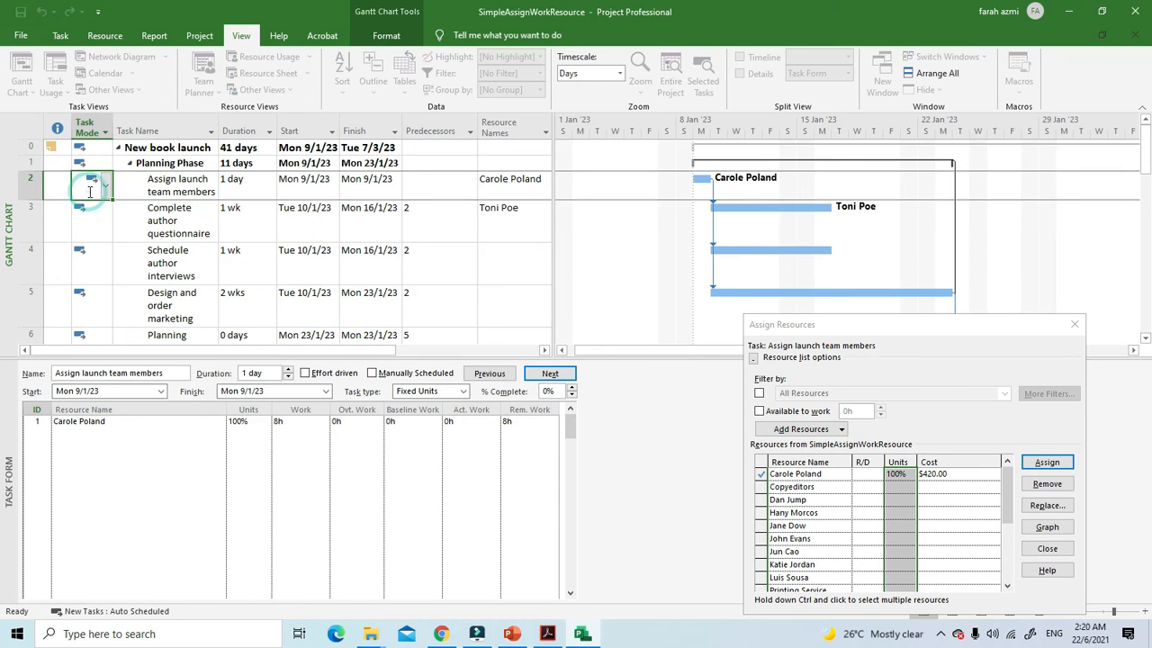
click(199, 191)
click(380, 192)
click(514, 193)
click(46, 188)
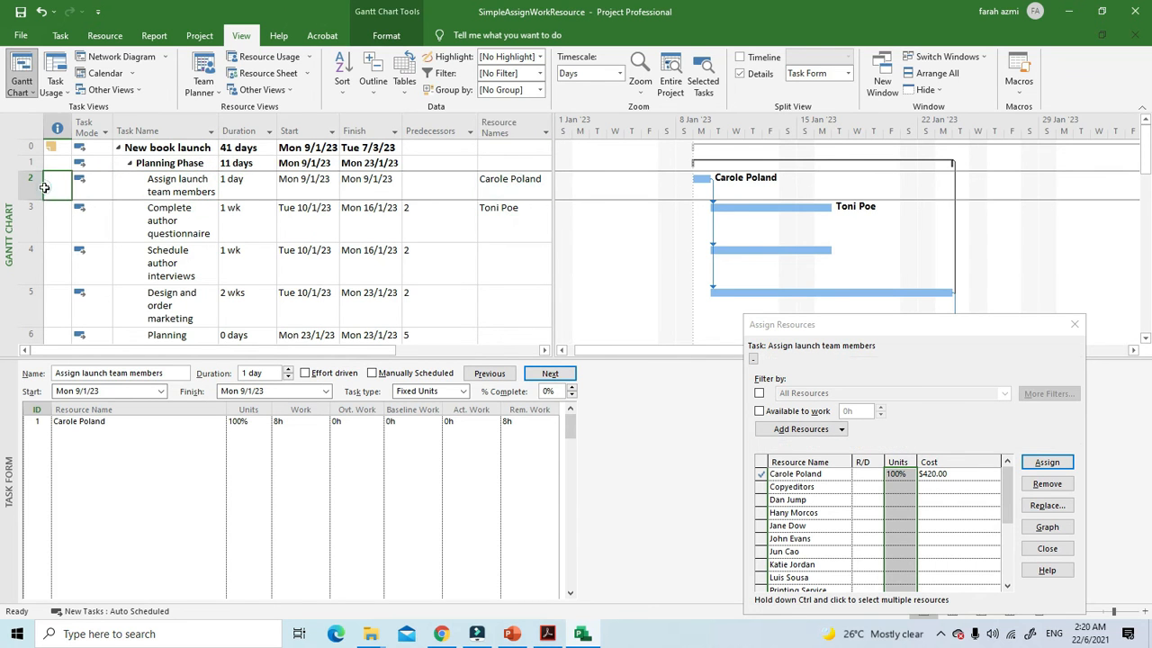
click(31, 186)
click(304, 264)
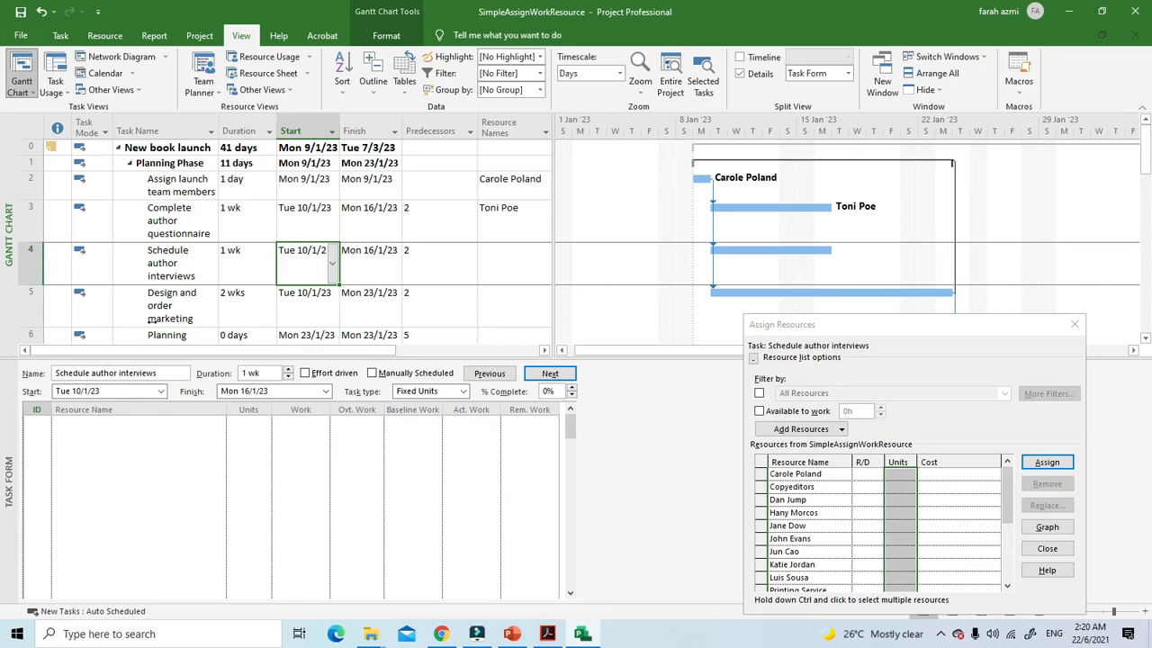
Step: Remove the assigned resource from the "Assign launch team members" task
click(147, 186)
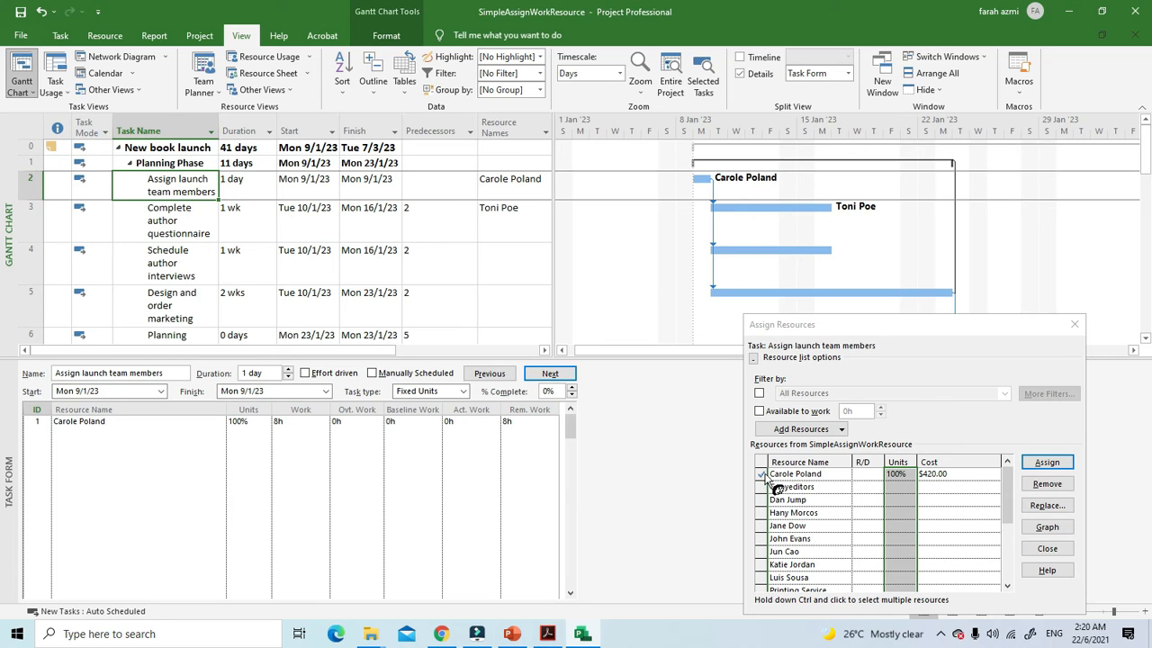
click(1037, 486)
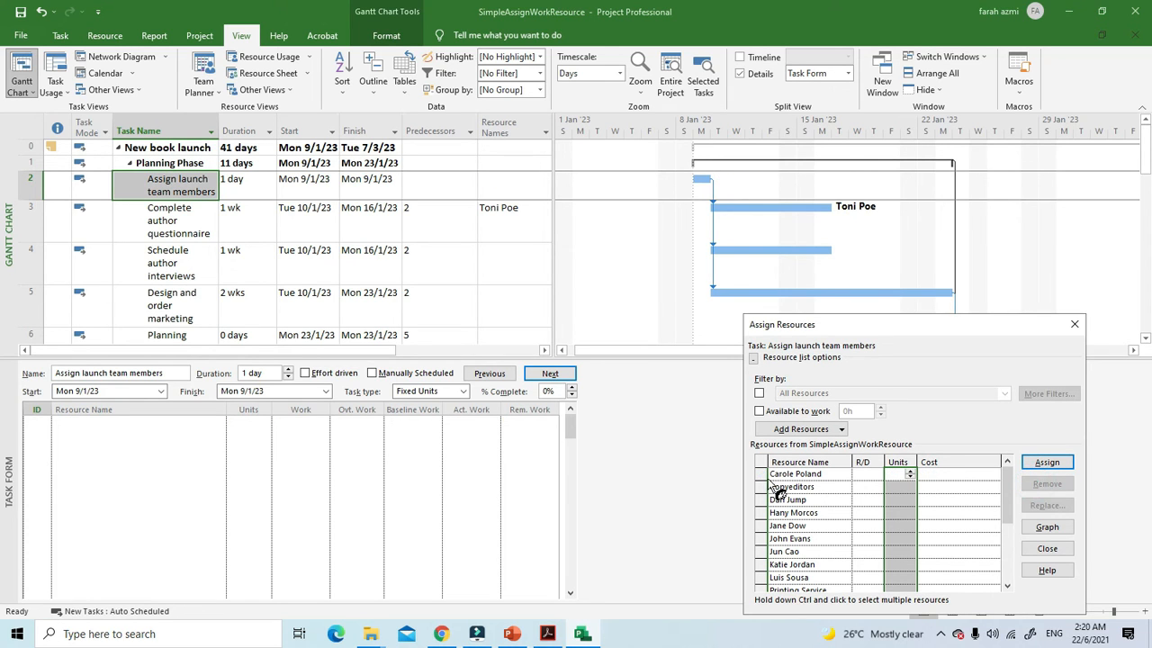
click(1036, 467)
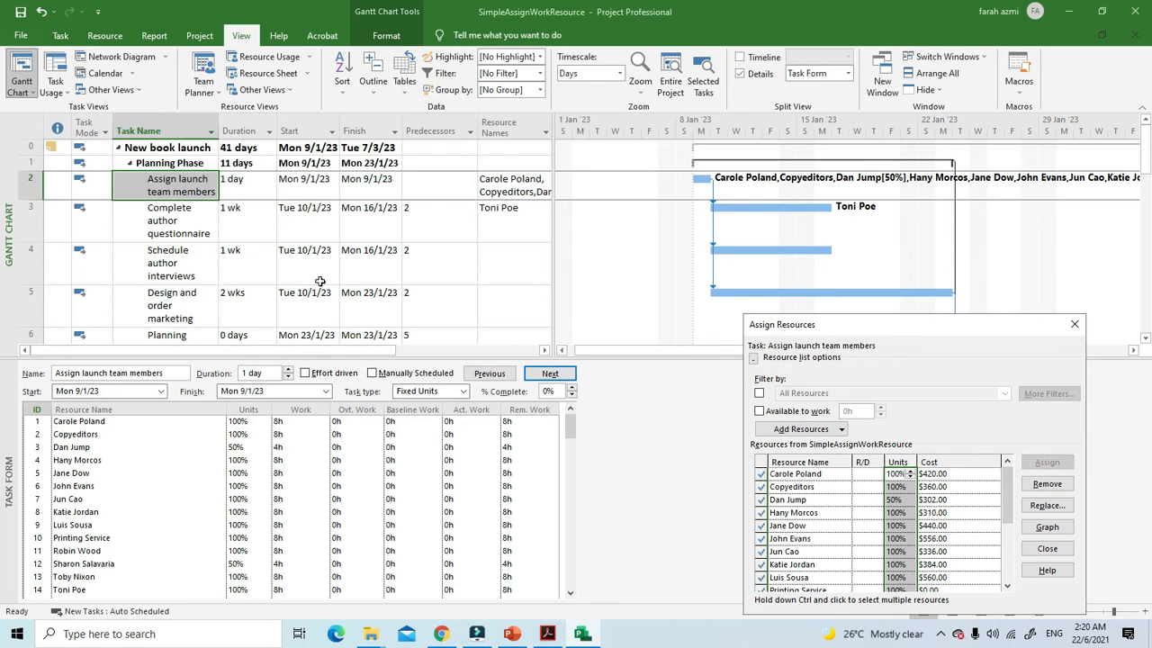
click(40, 12)
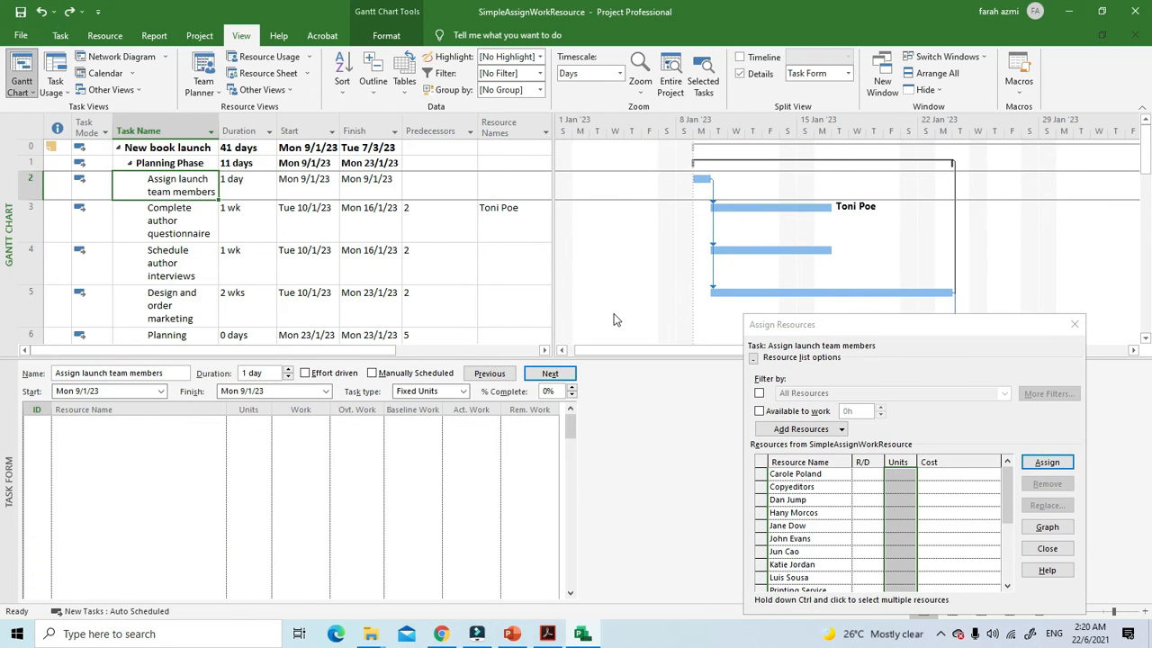
click(329, 186)
click(185, 186)
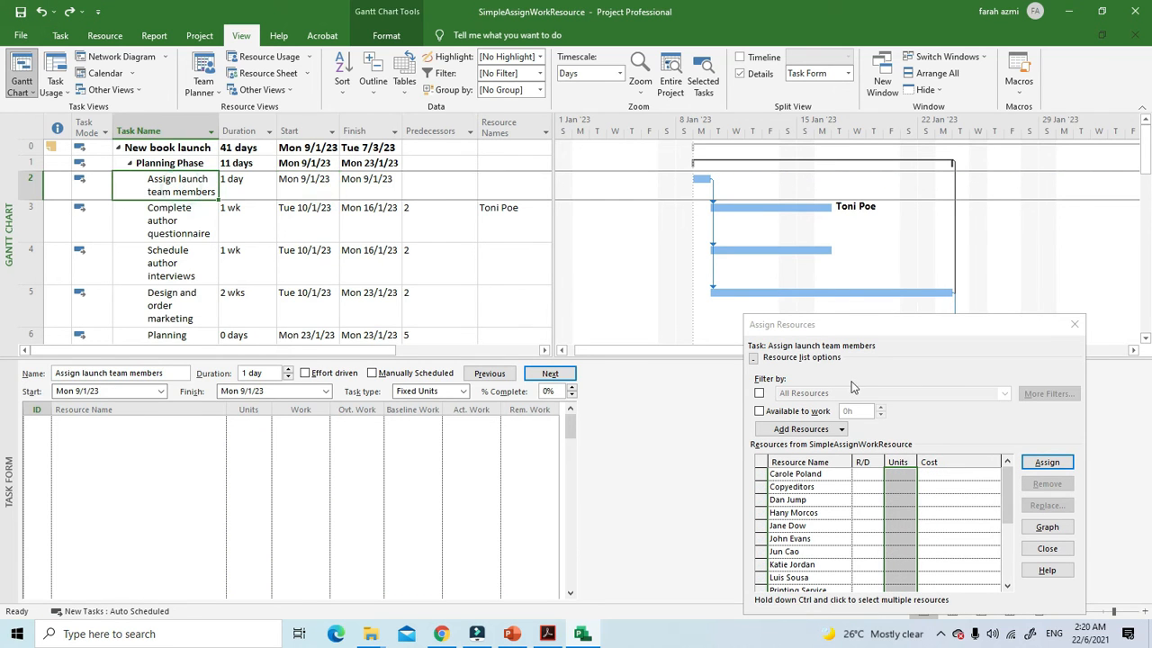
click(771, 474)
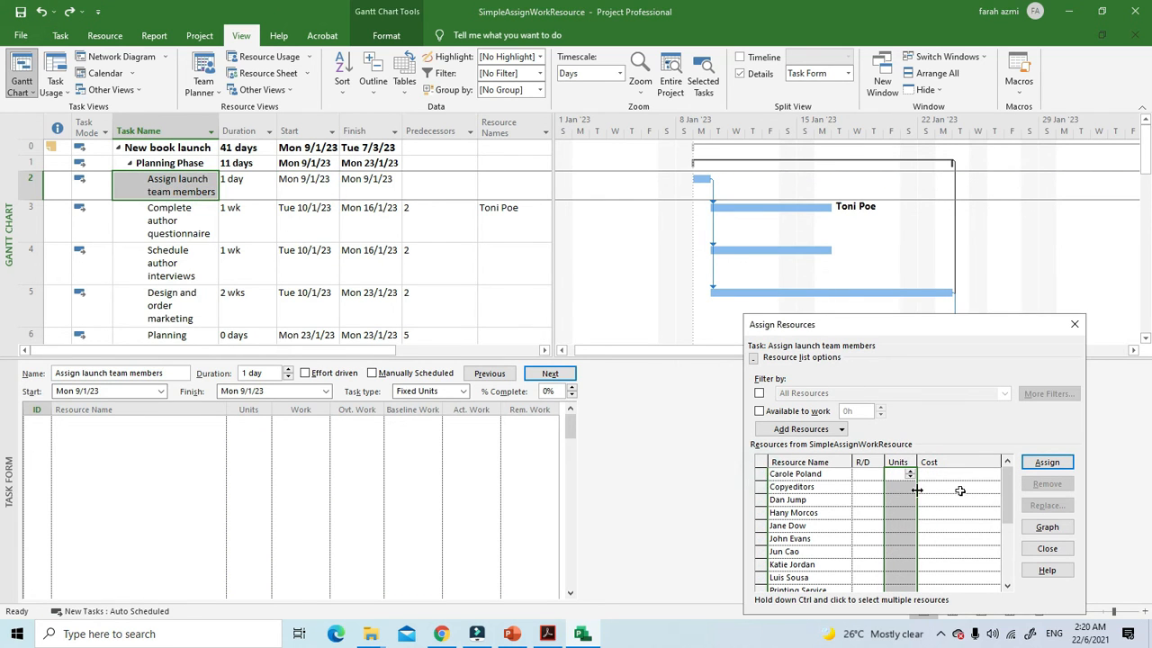
click(1053, 465)
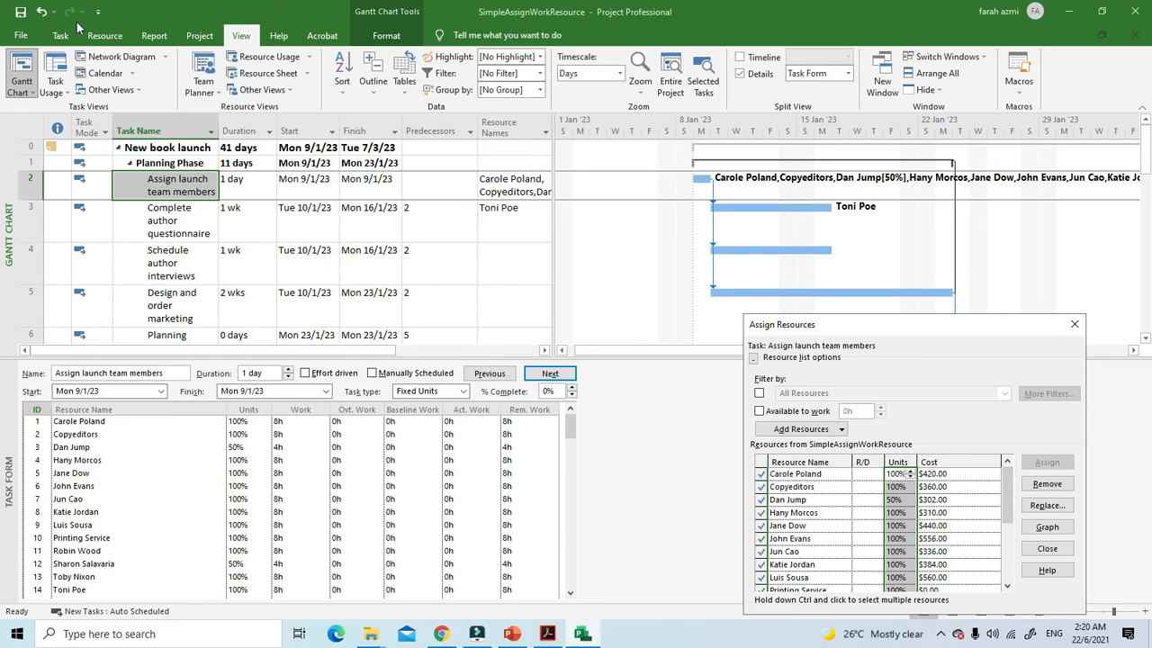
click(41, 14)
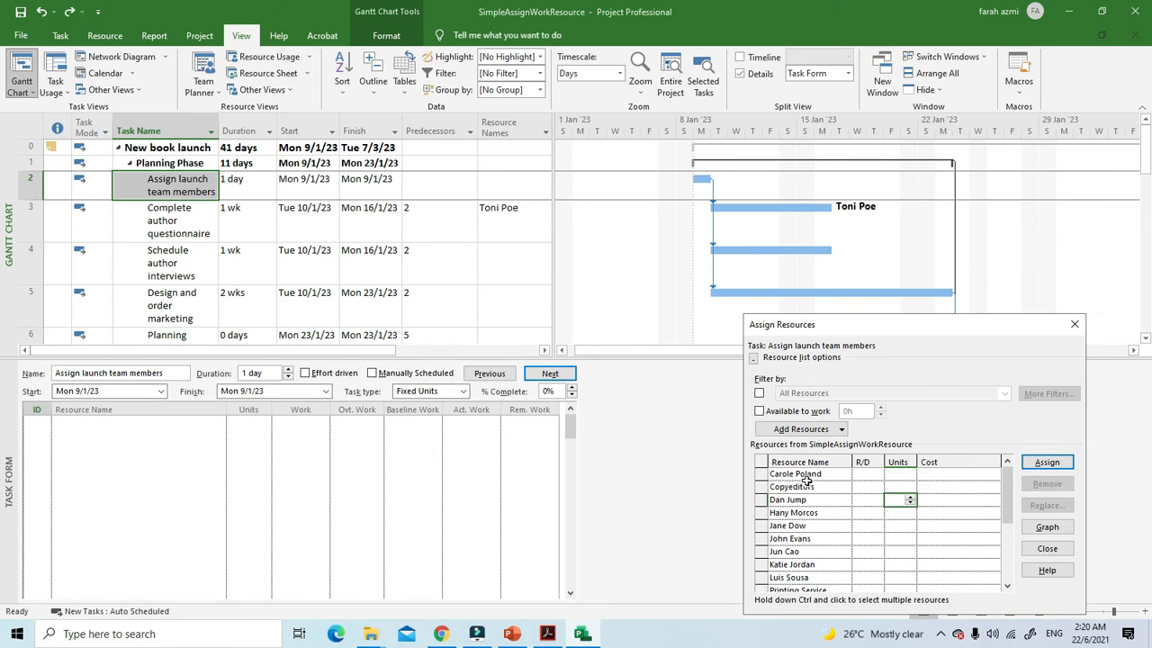
Step: Assign only the first listed resource to the "Assign launch team members" task
click(1048, 462)
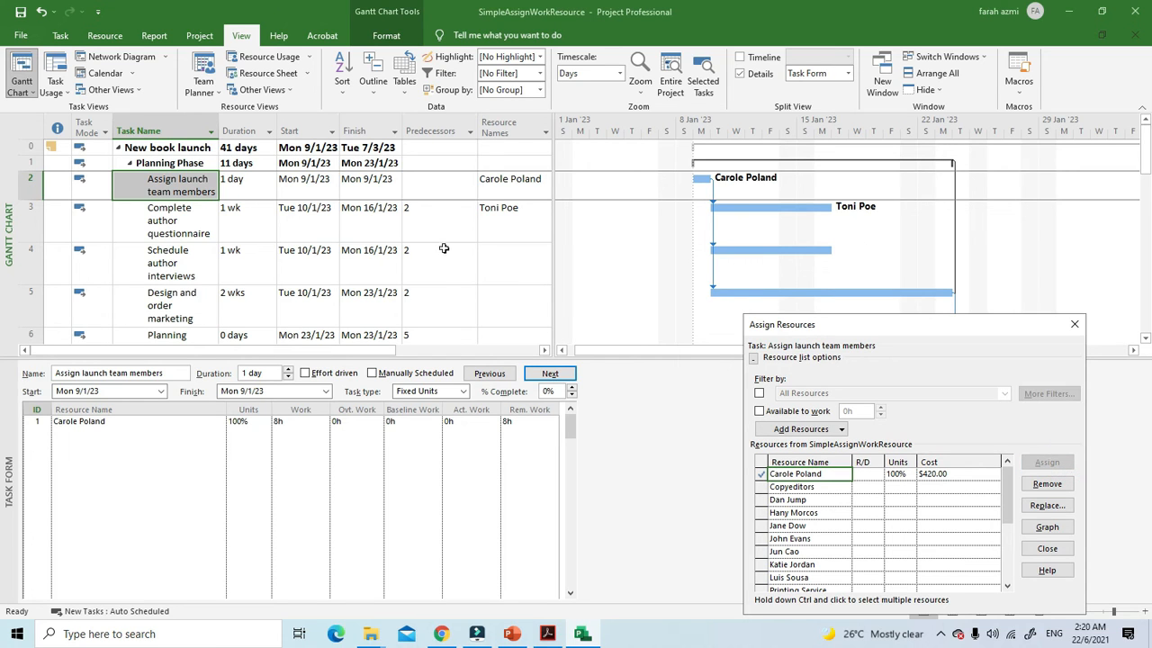
click(98, 190)
click(116, 191)
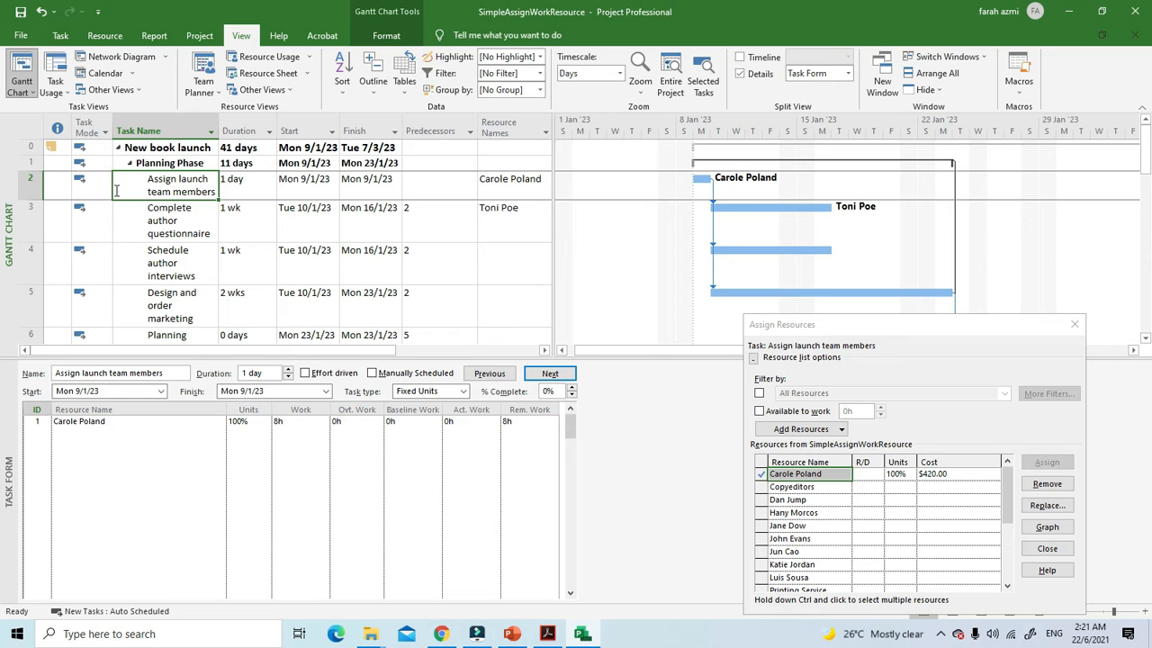
Step: Remove the resource with 100% units from the "Kickoff book launch meeting" task and view the options for handling the removal, leaving them unchanged
scroll(452, 284, down, 2)
scroll(453, 284, up, 2)
scroll(453, 283, down, 2)
click(127, 216)
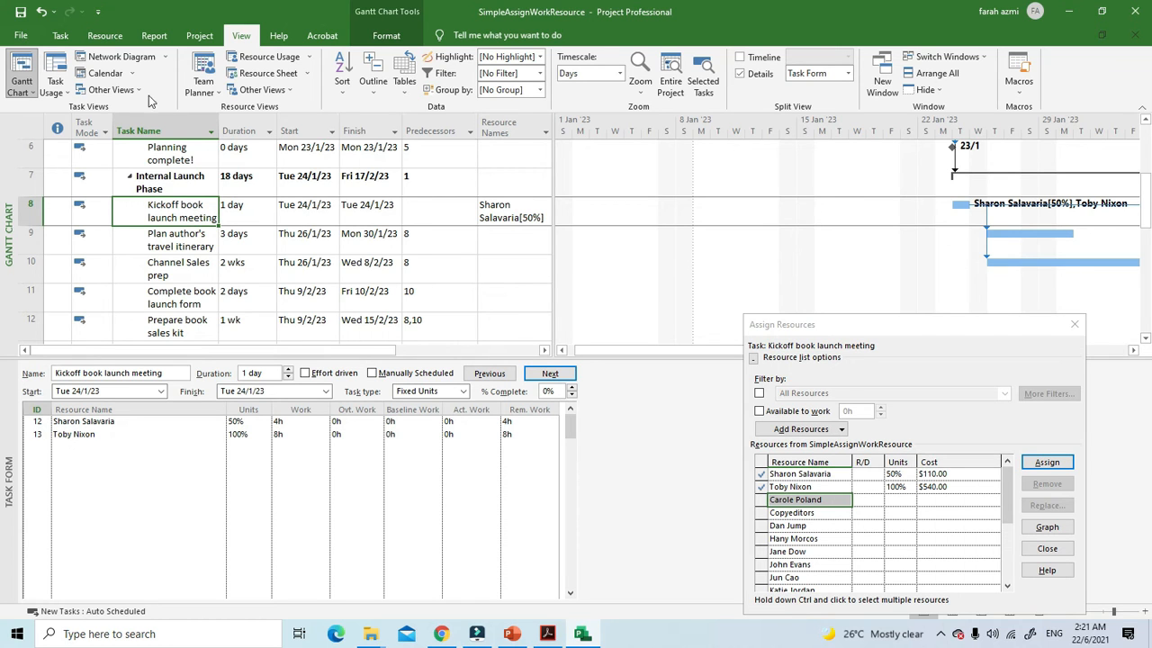
click(95, 39)
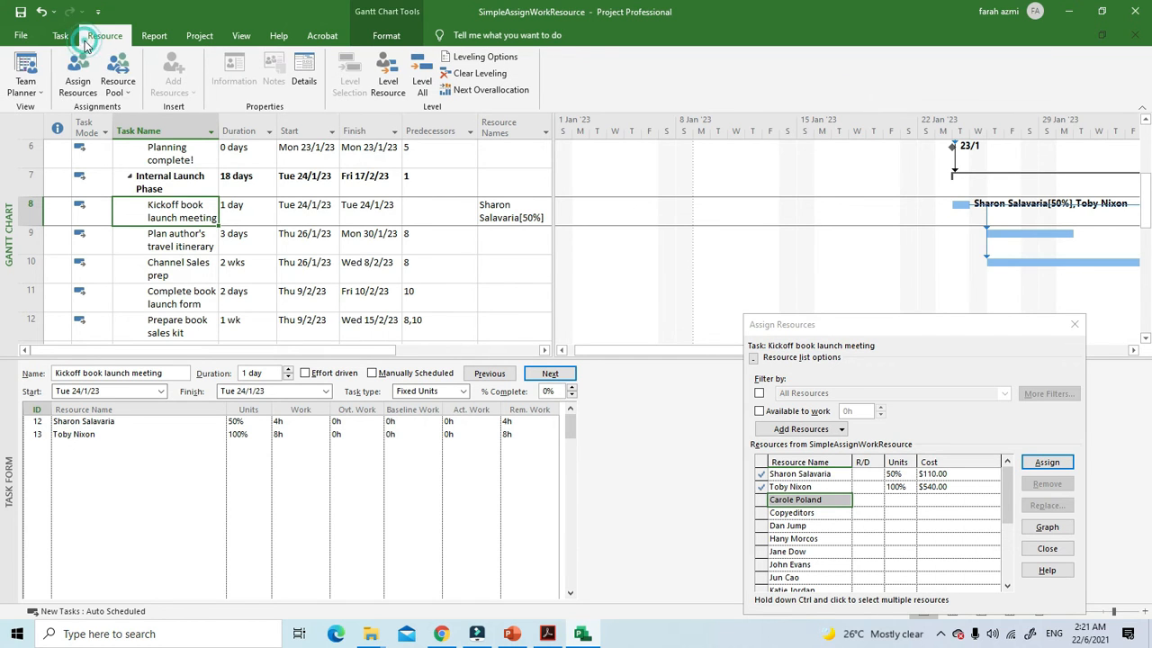
click(78, 74)
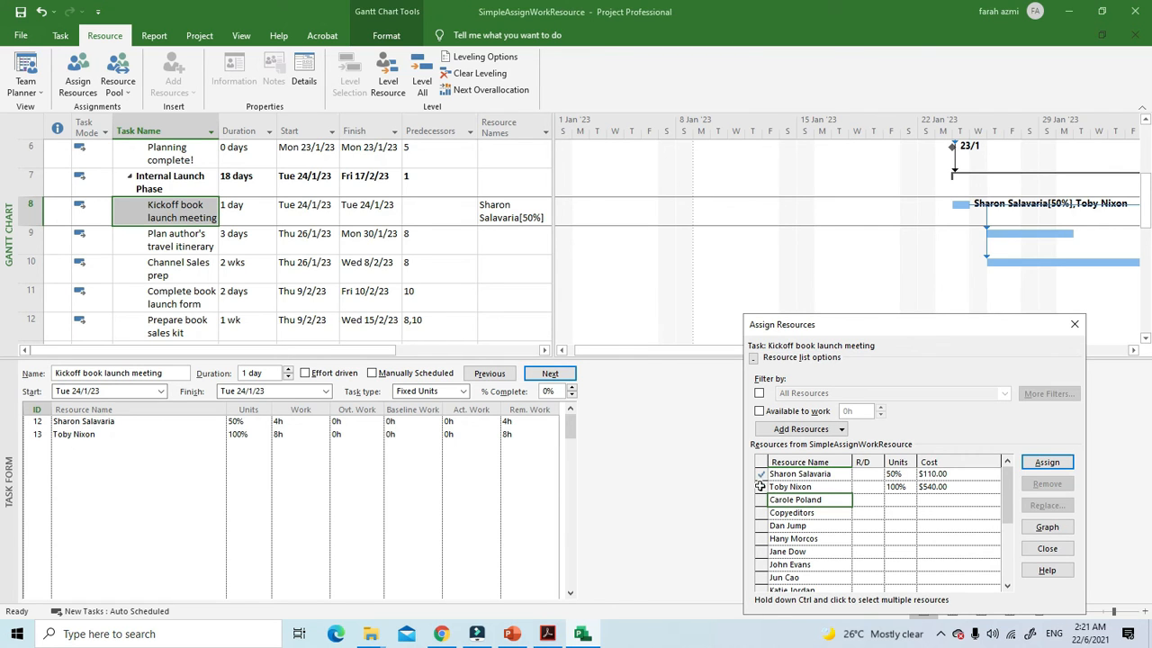
click(809, 485)
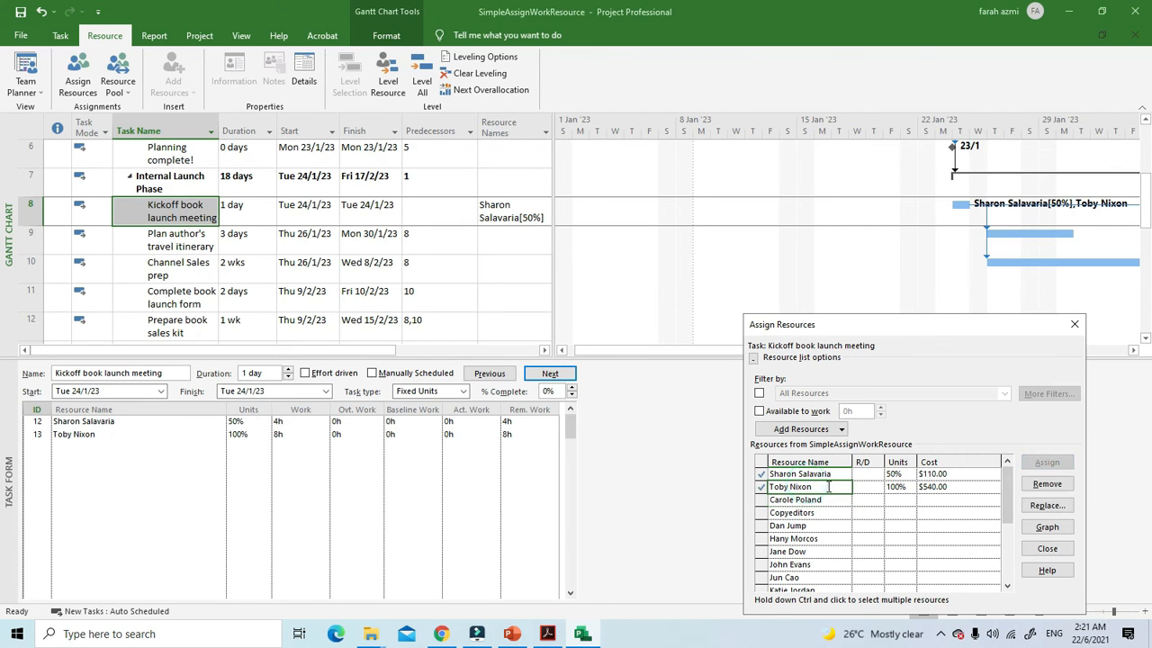
click(1046, 483)
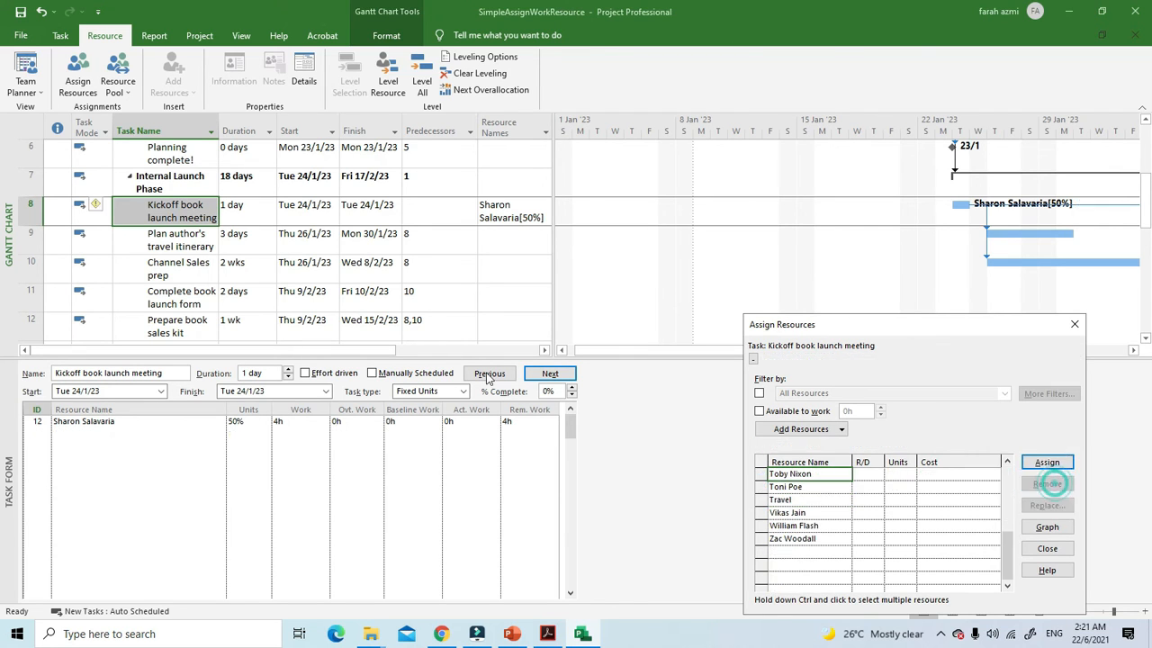
click(98, 205)
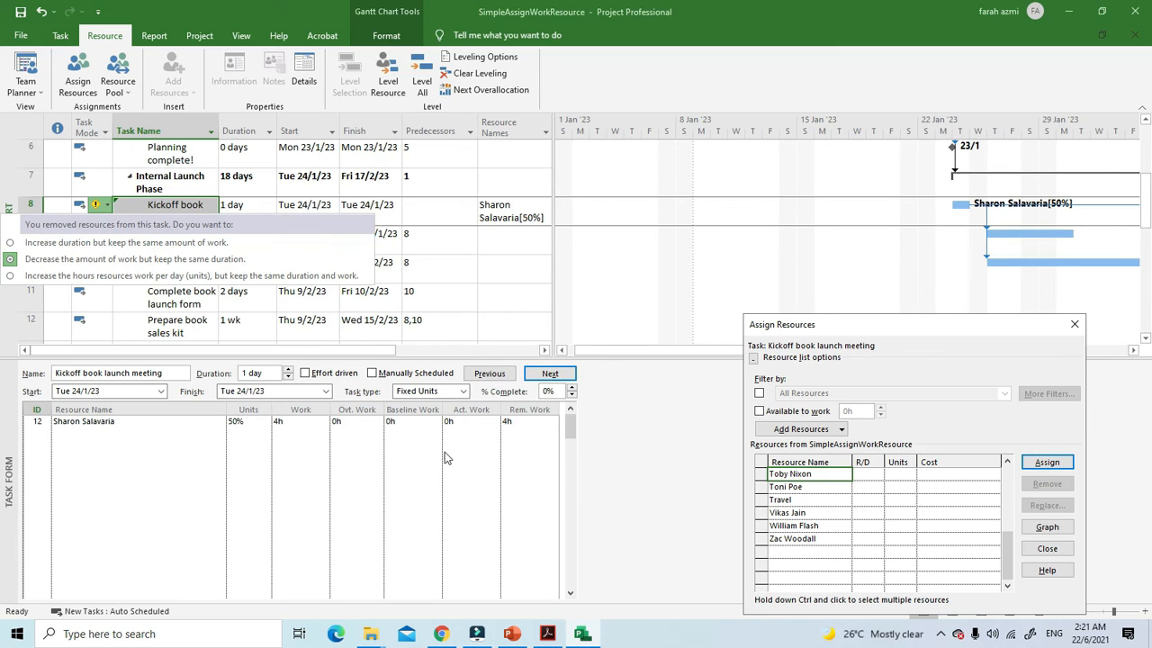
click(529, 266)
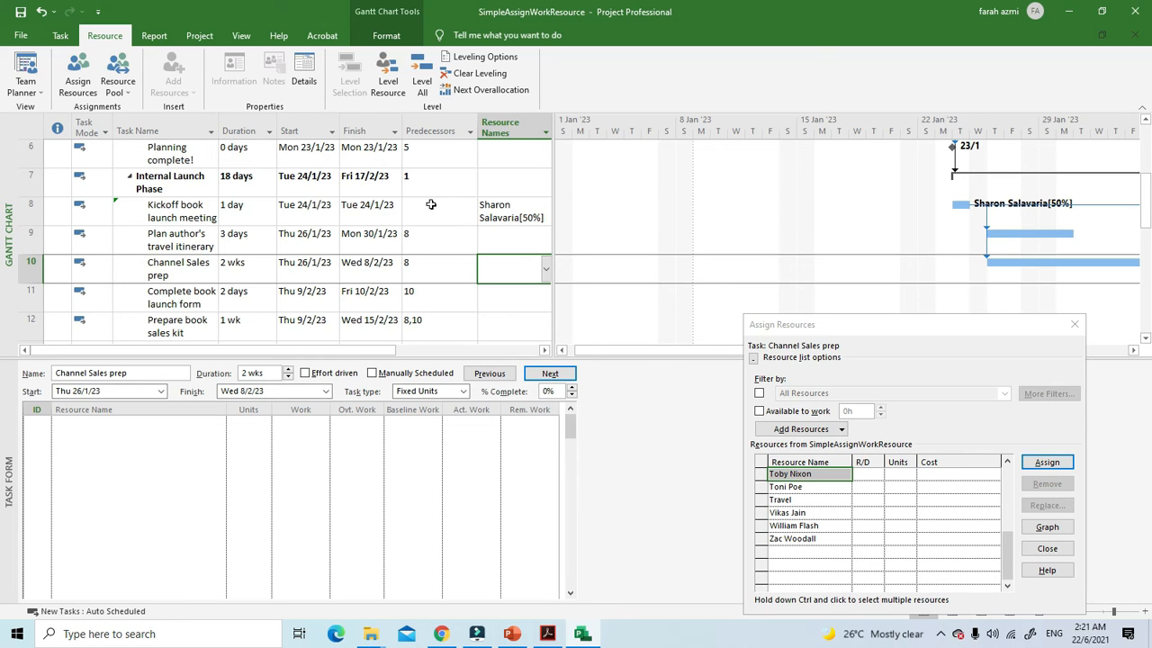
Step: Look through the general, predecessor and advanced settings in Task Information for "Assign launch team members" and close the dialog
scroll(242, 293, up, 5)
click(180, 189)
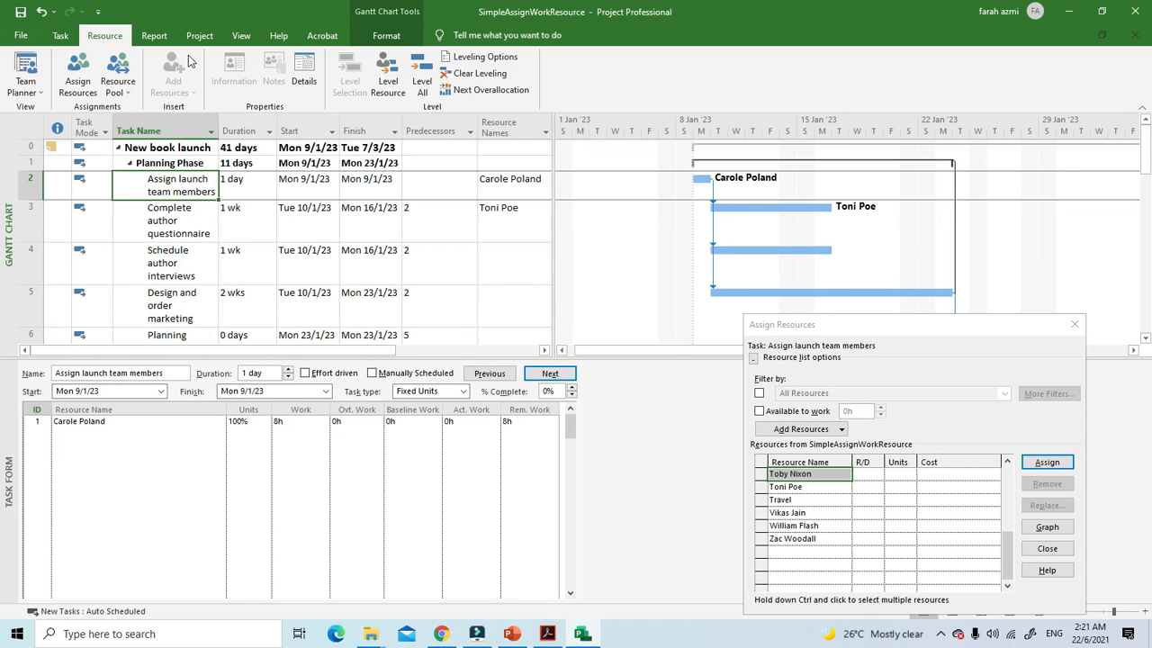
click(63, 38)
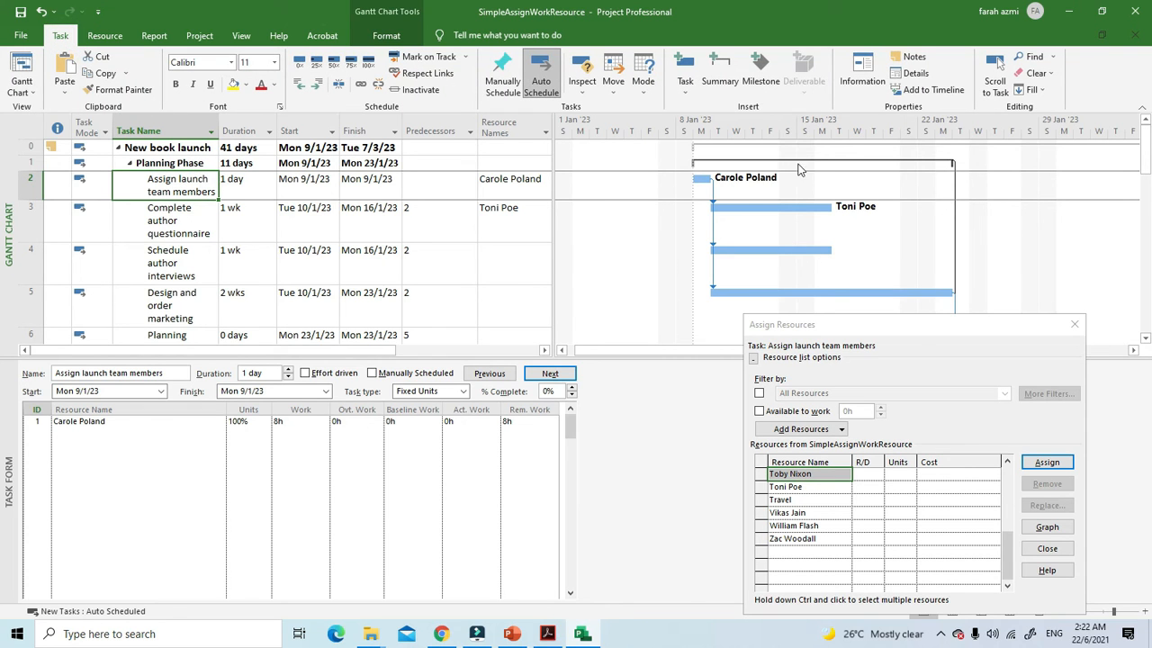
click(866, 79)
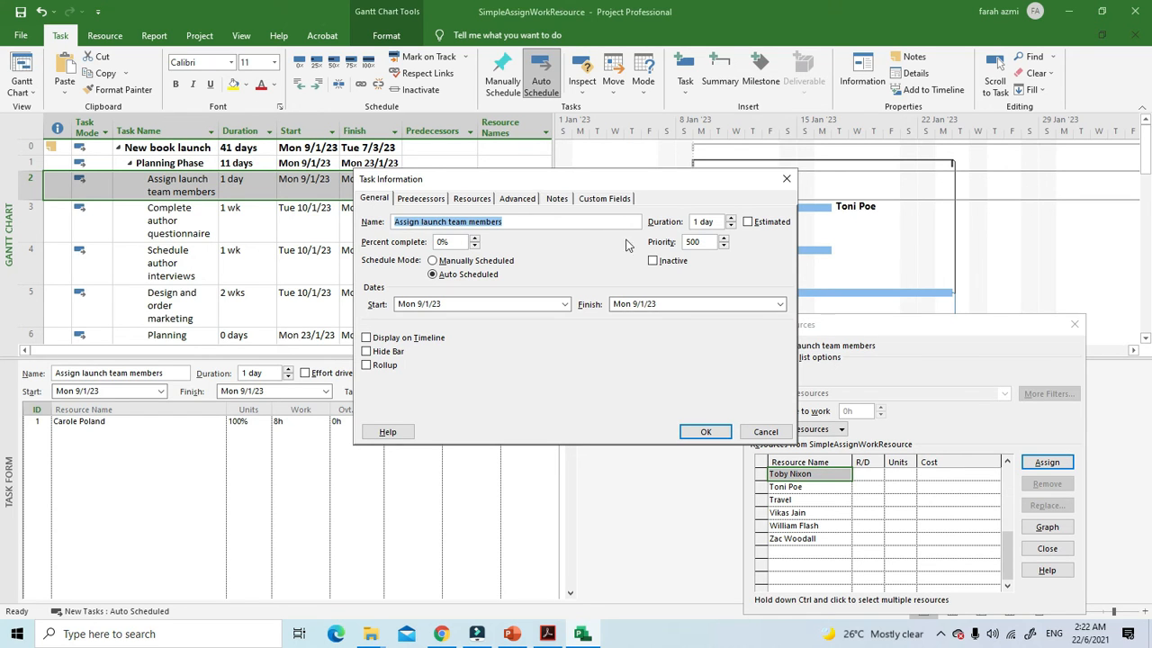
click(517, 199)
click(420, 198)
click(375, 199)
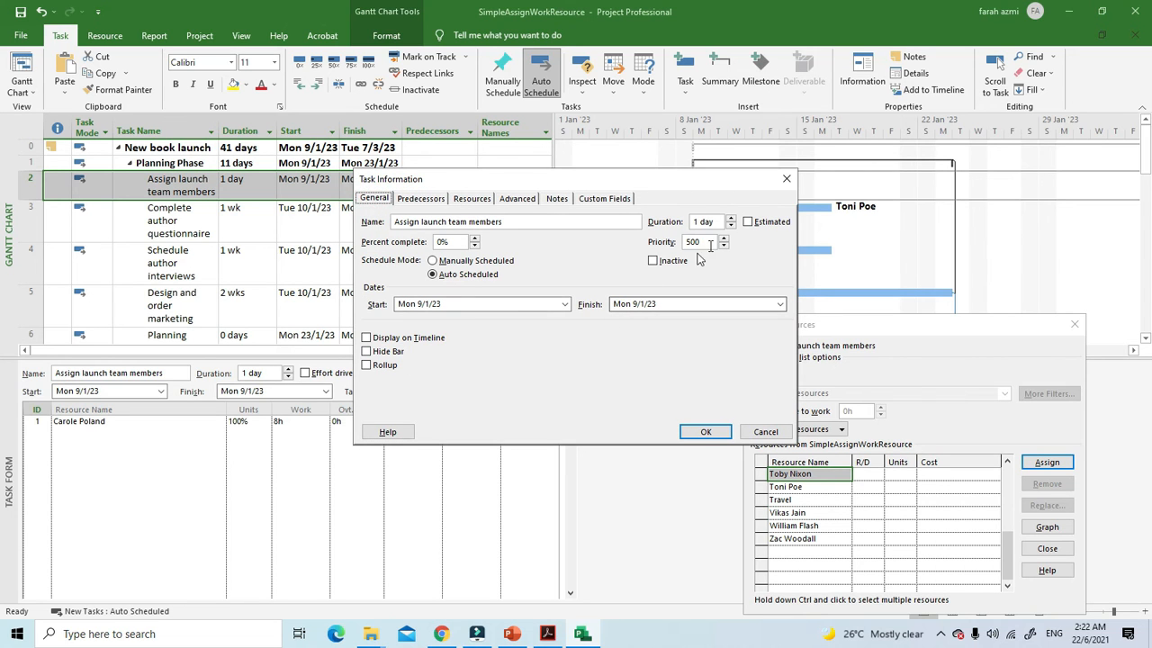
click(787, 179)
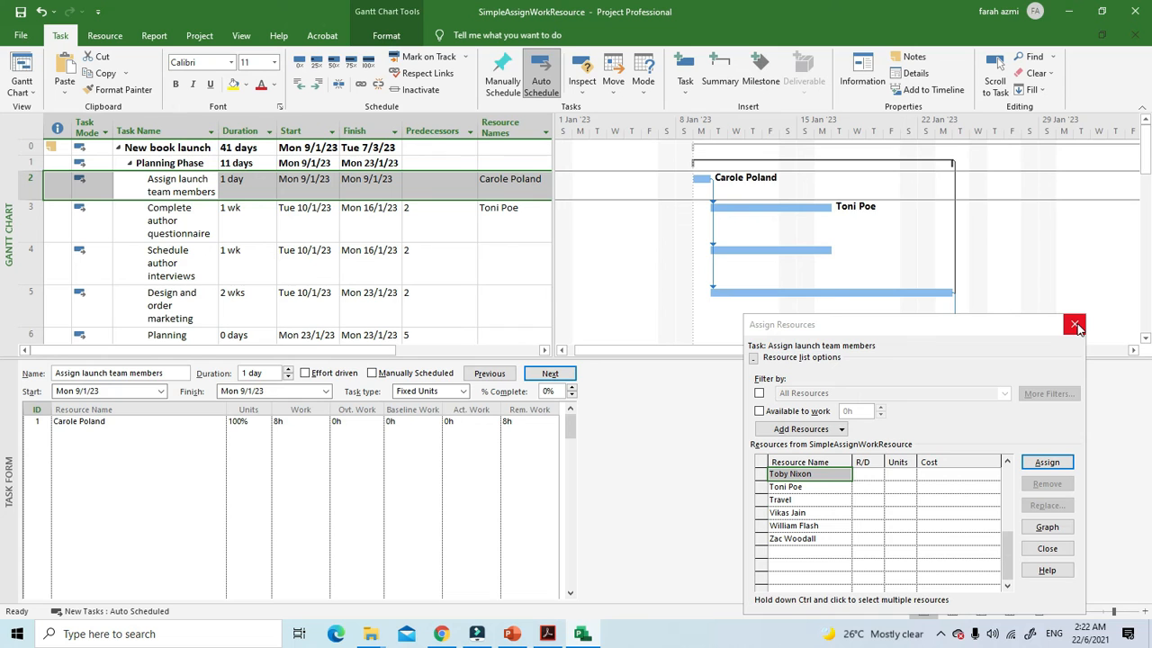
Step: Close the Assign Resources dialog and hide the Task Form below the Gantt chart
click(1075, 326)
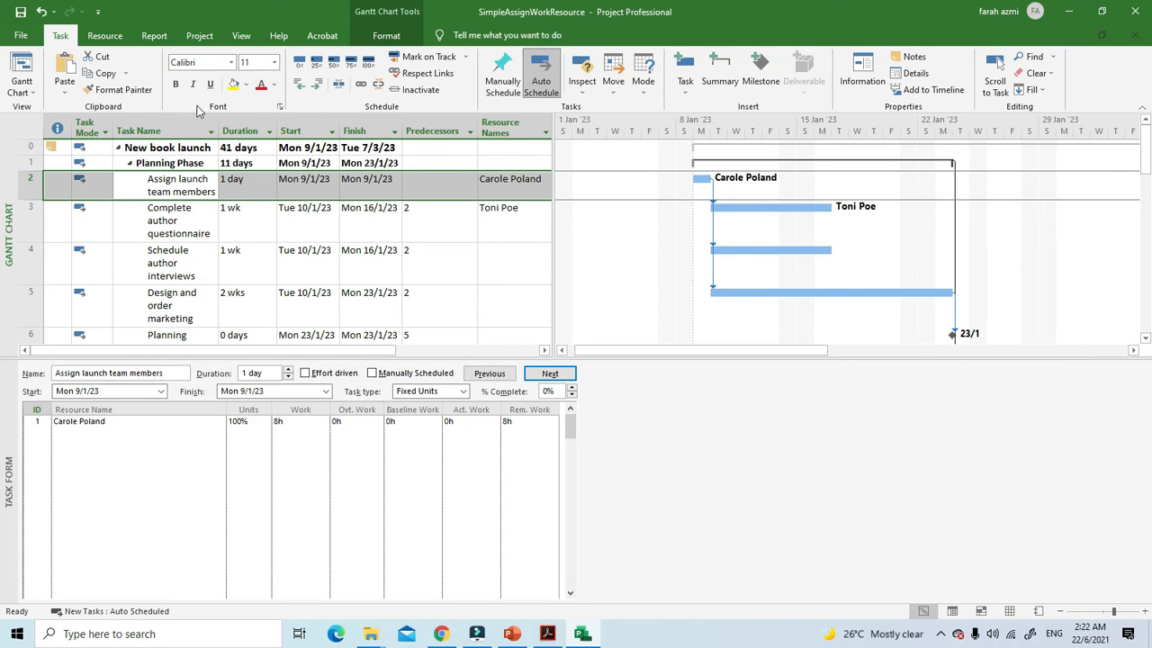
click(244, 43)
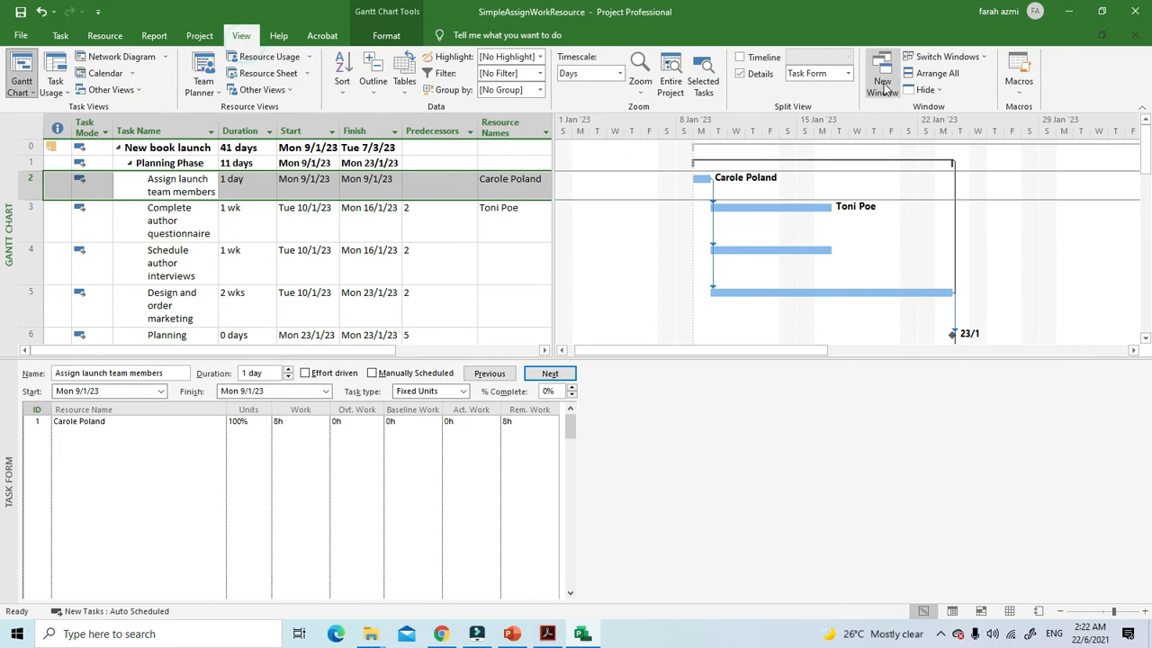
click(756, 75)
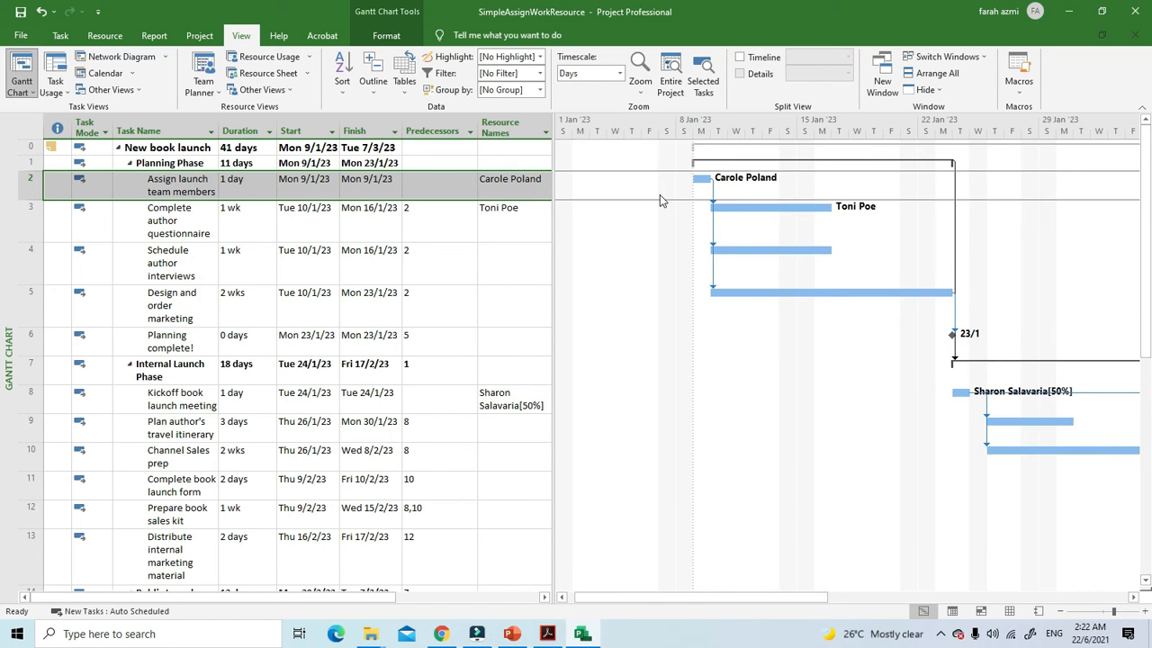
Step: Reopen Task Information for "Assign launch team members" and review every page, including resources, notes and custom fields
click(54, 36)
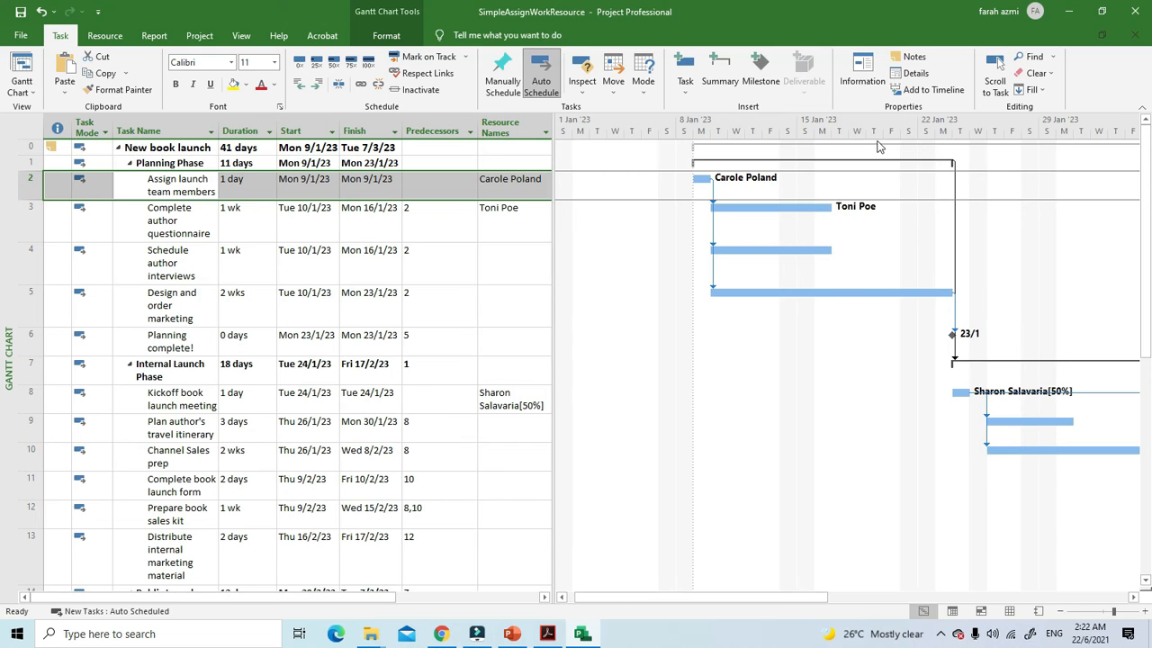
click(864, 72)
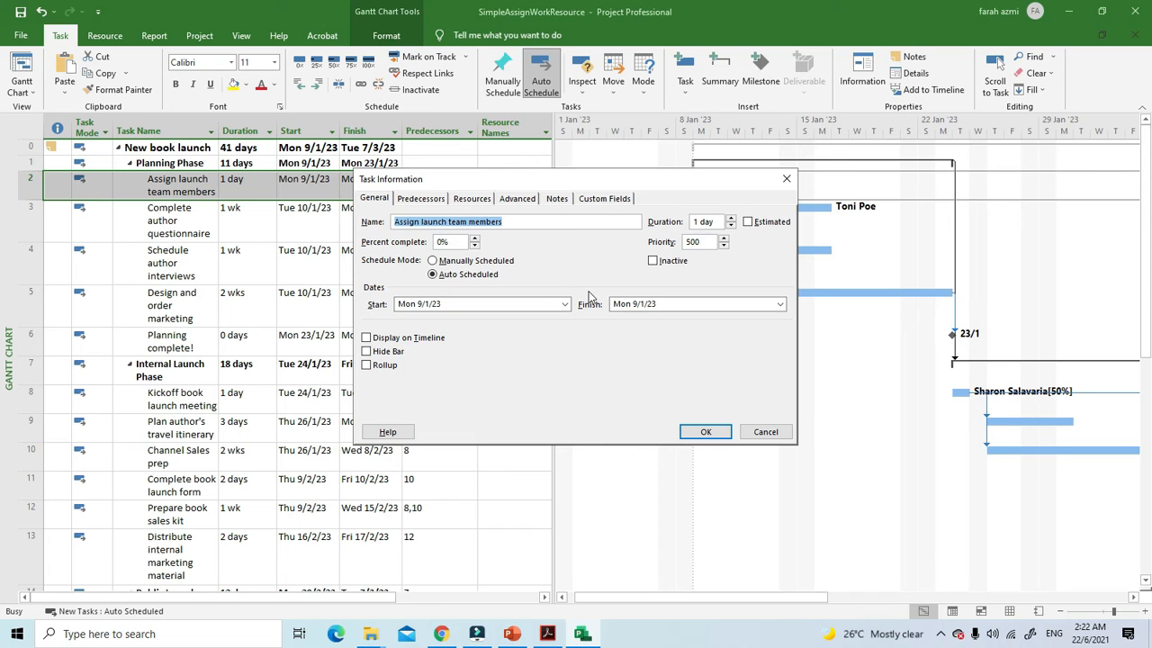
click(418, 199)
click(469, 201)
click(517, 201)
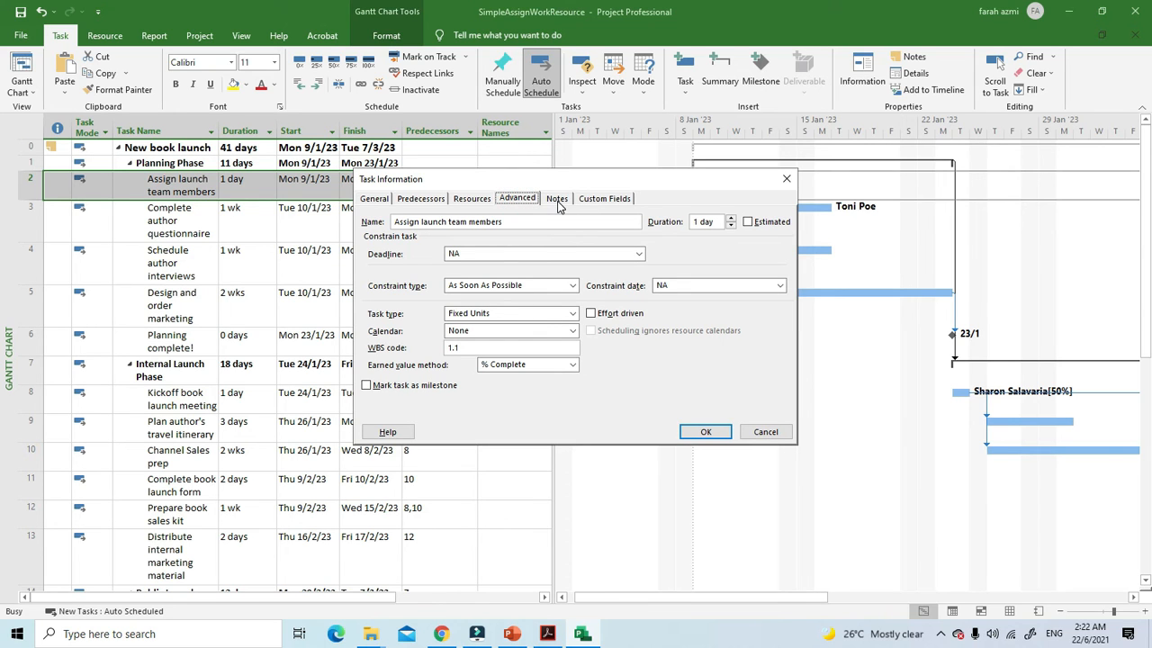
click(558, 202)
click(594, 200)
click(375, 200)
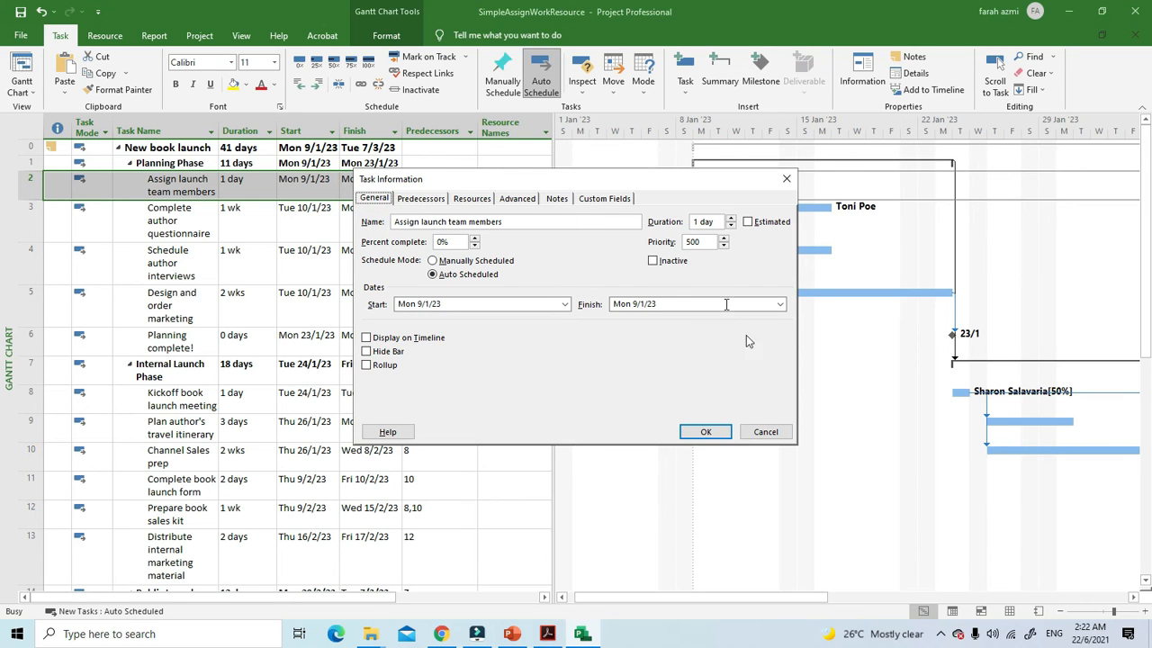
click(705, 432)
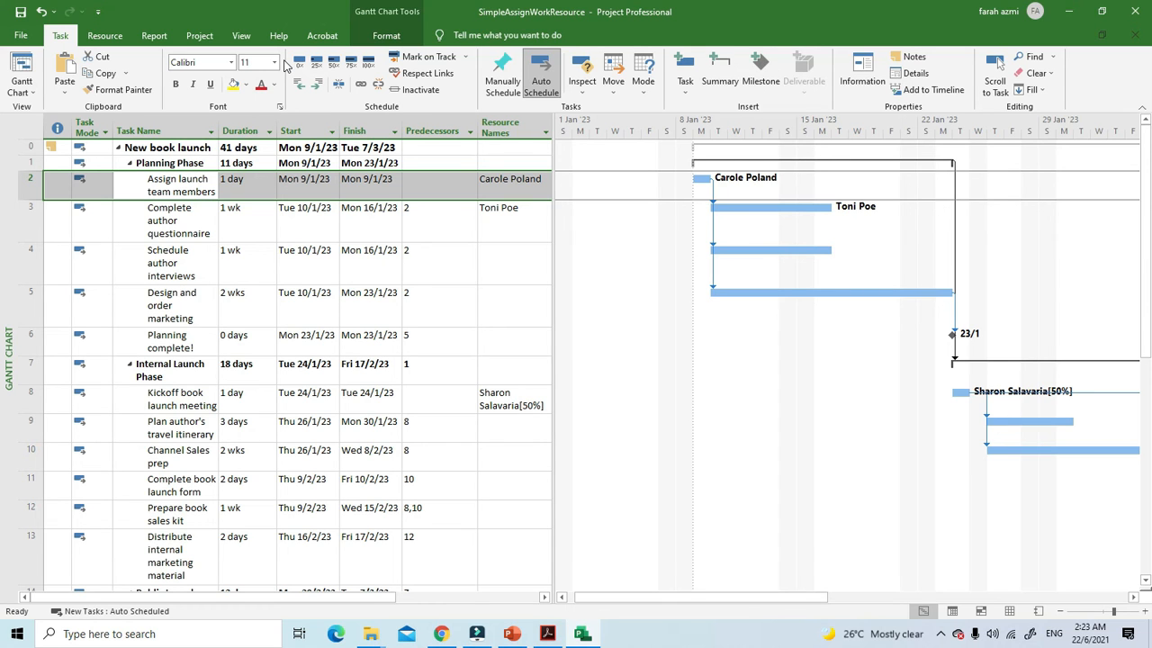
Step: Enable effort-driven scheduling for the "Assign launch team members" task in its advanced task information
click(862, 72)
click(510, 200)
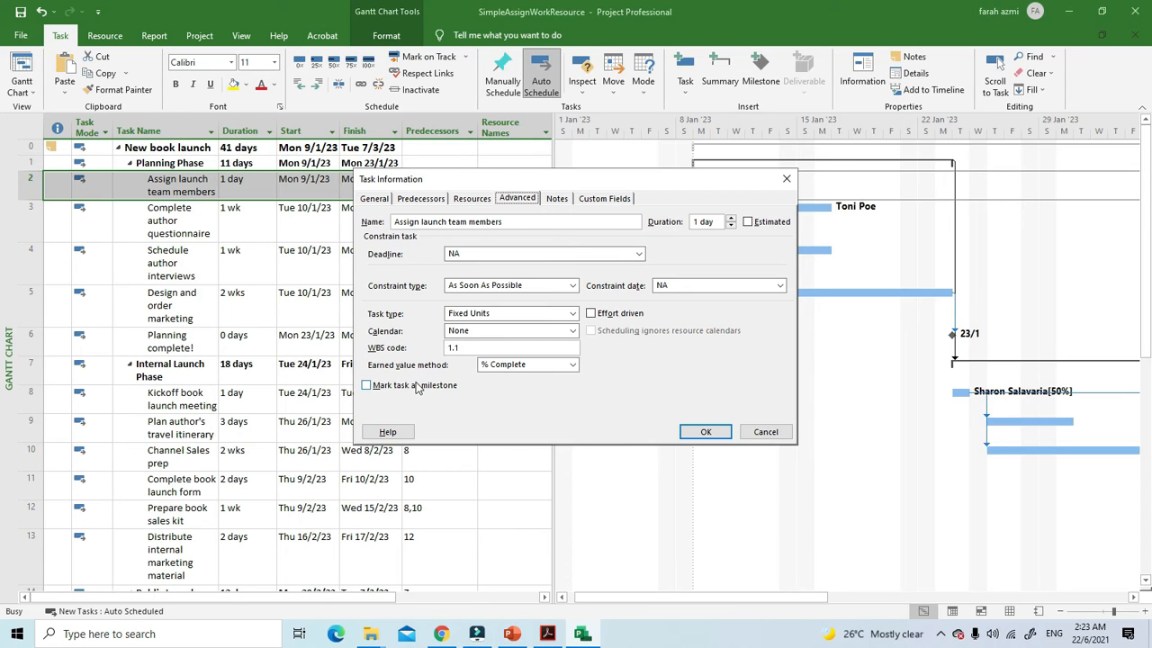
click(591, 314)
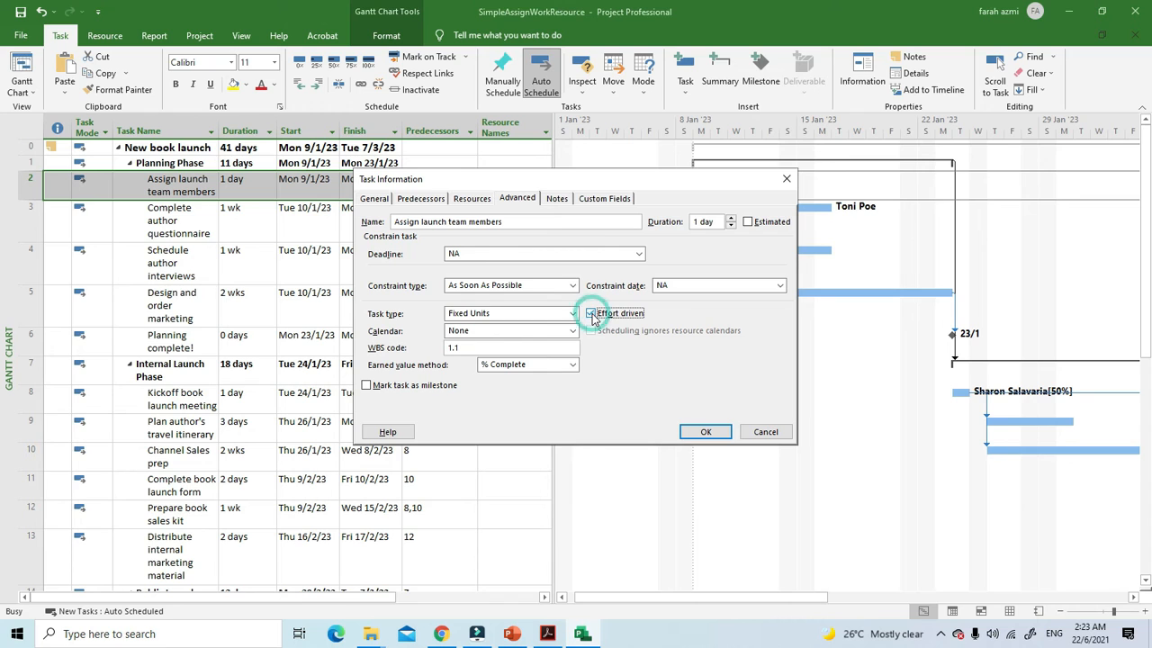
click(686, 435)
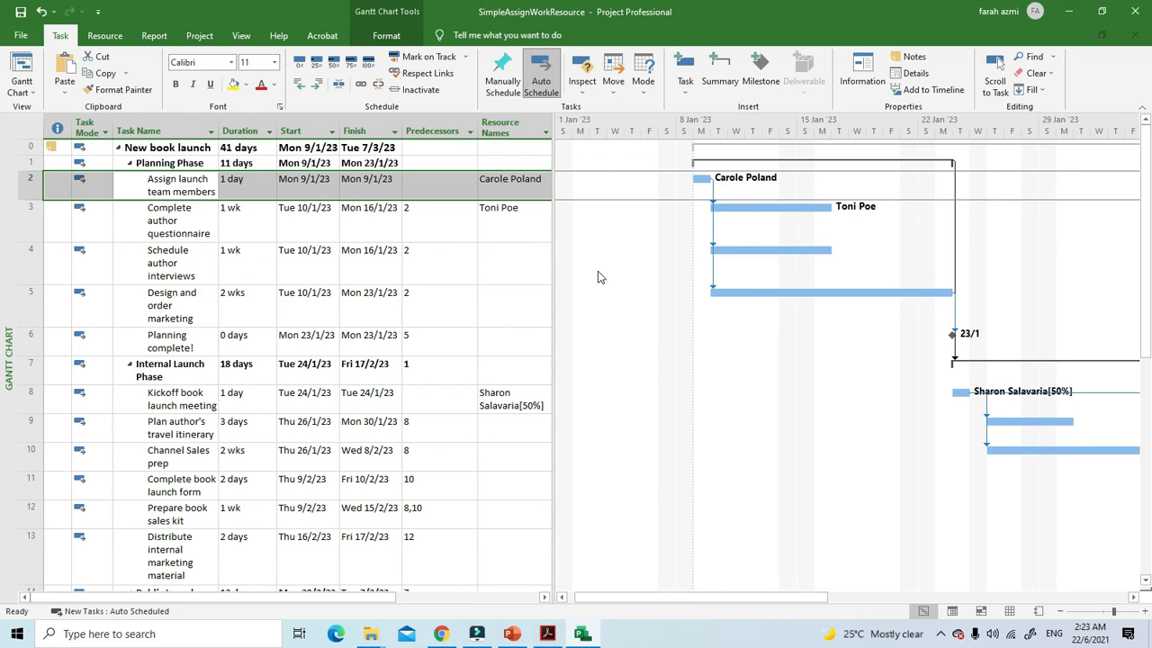
Step: Turn off effort-driven scheduling again for the "Assign launch team members" task
click(868, 88)
click(520, 199)
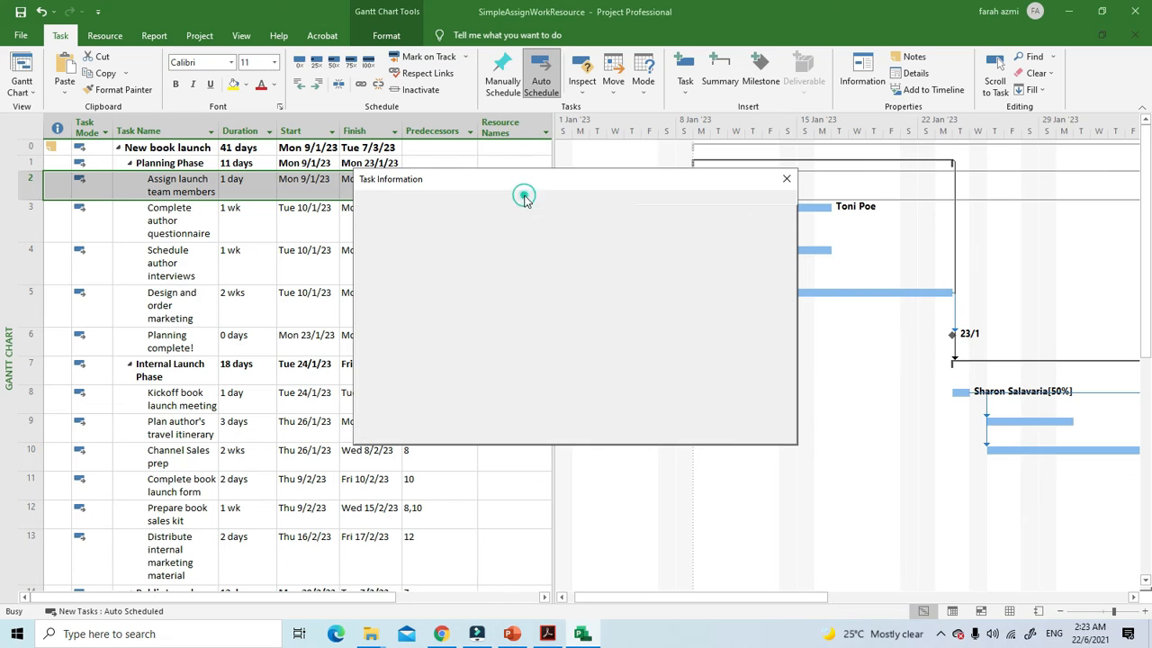
click(591, 313)
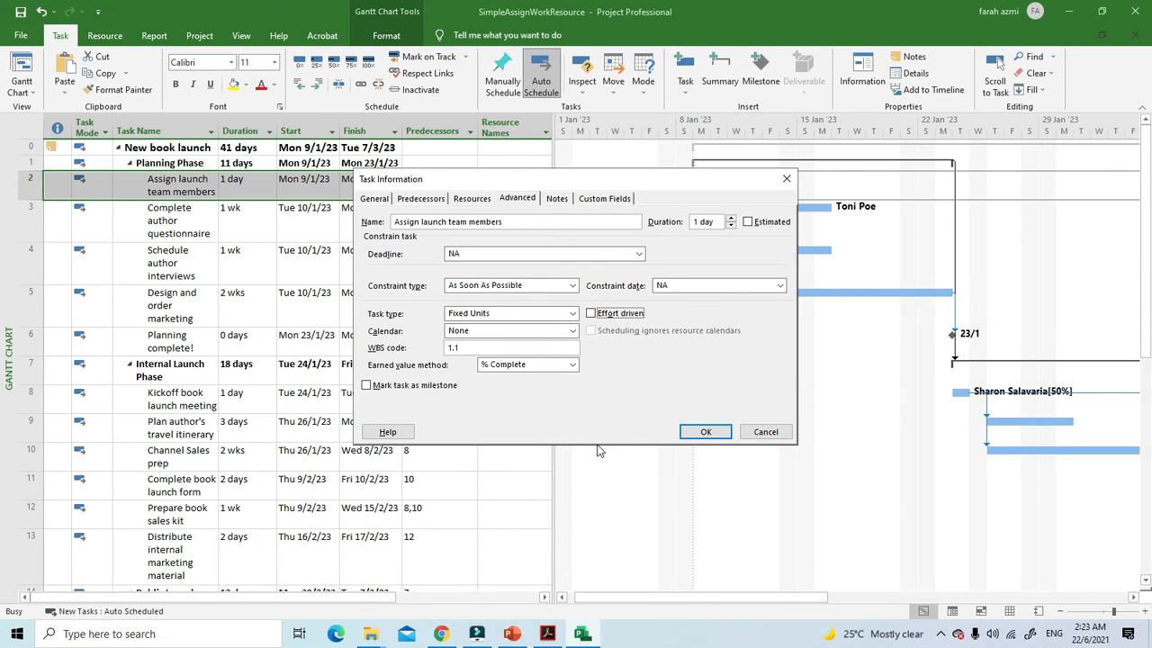
click(706, 431)
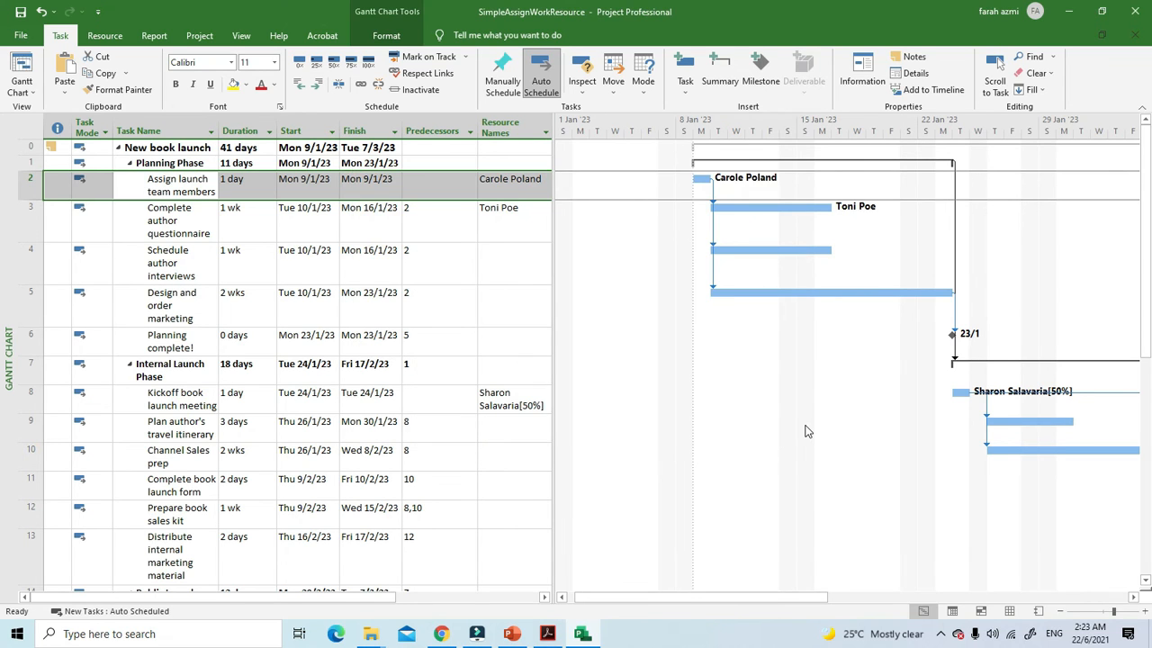
Step: Switch to the Module 4 PDF in Adobe Acrobat and read ahead to the instructions for assigning cost resources to tasks
click(547, 633)
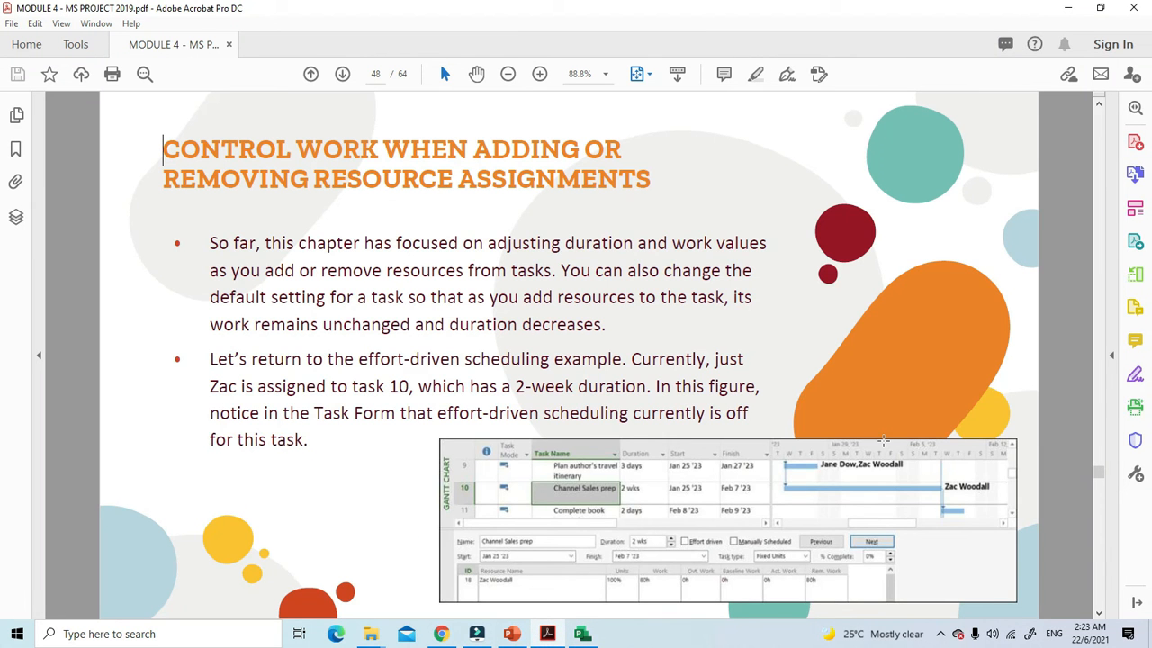
scroll(883, 440, down, 2)
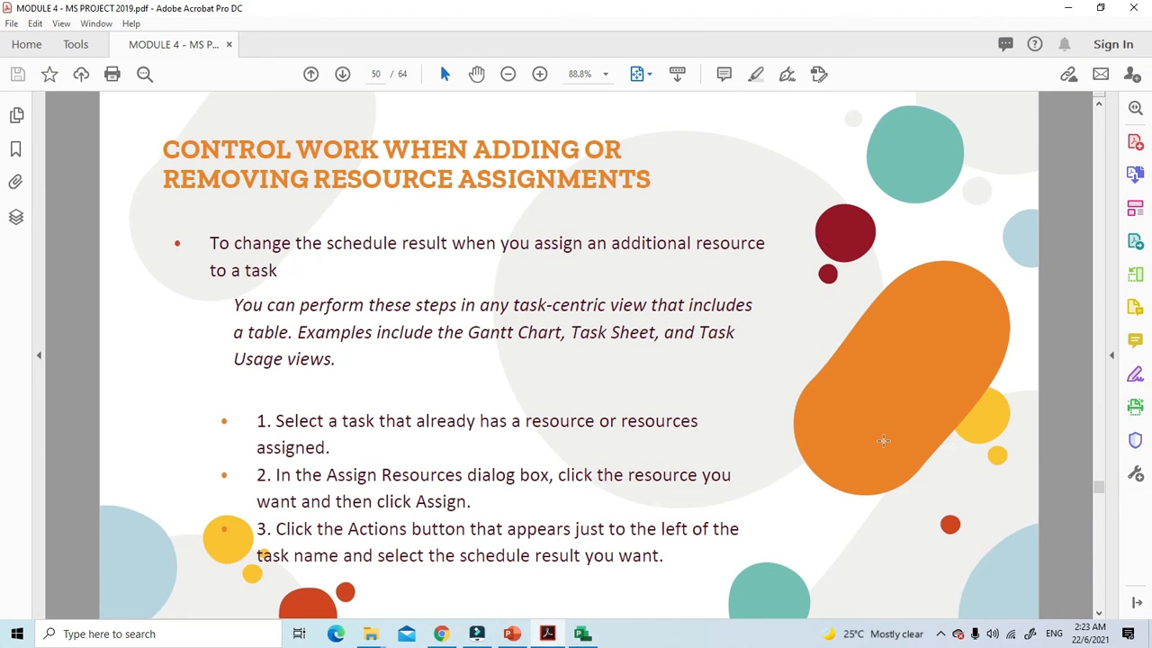
scroll(883, 440, down, 1)
scroll(882, 440, up, 1)
scroll(883, 440, down, 4)
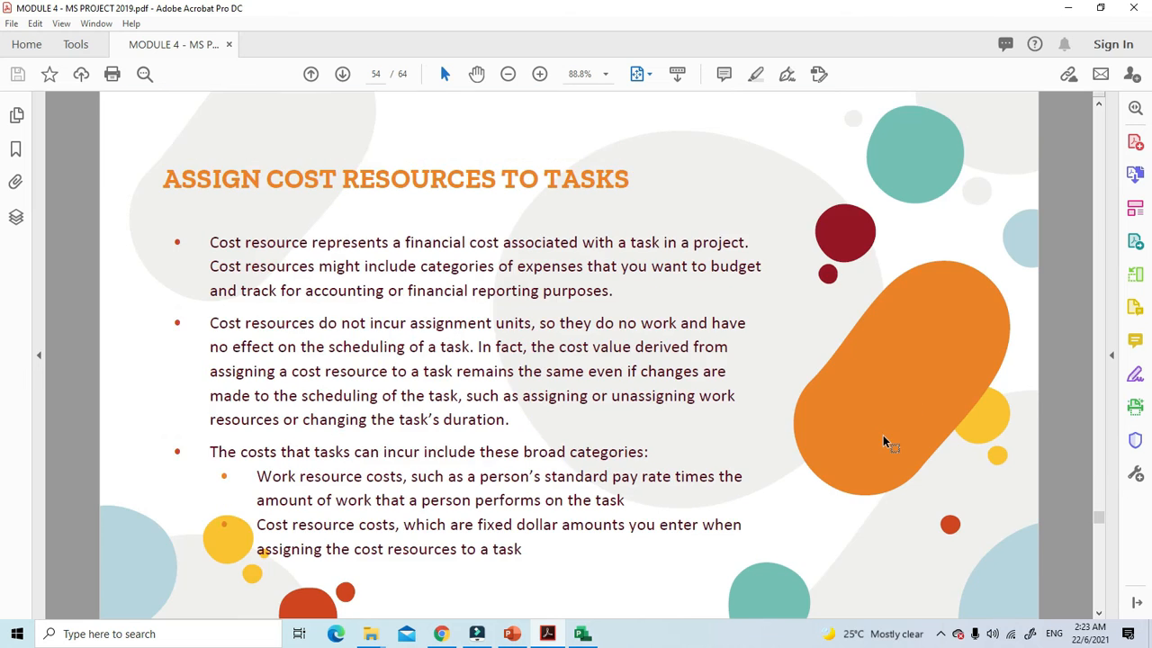
scroll(882, 440, up, 1)
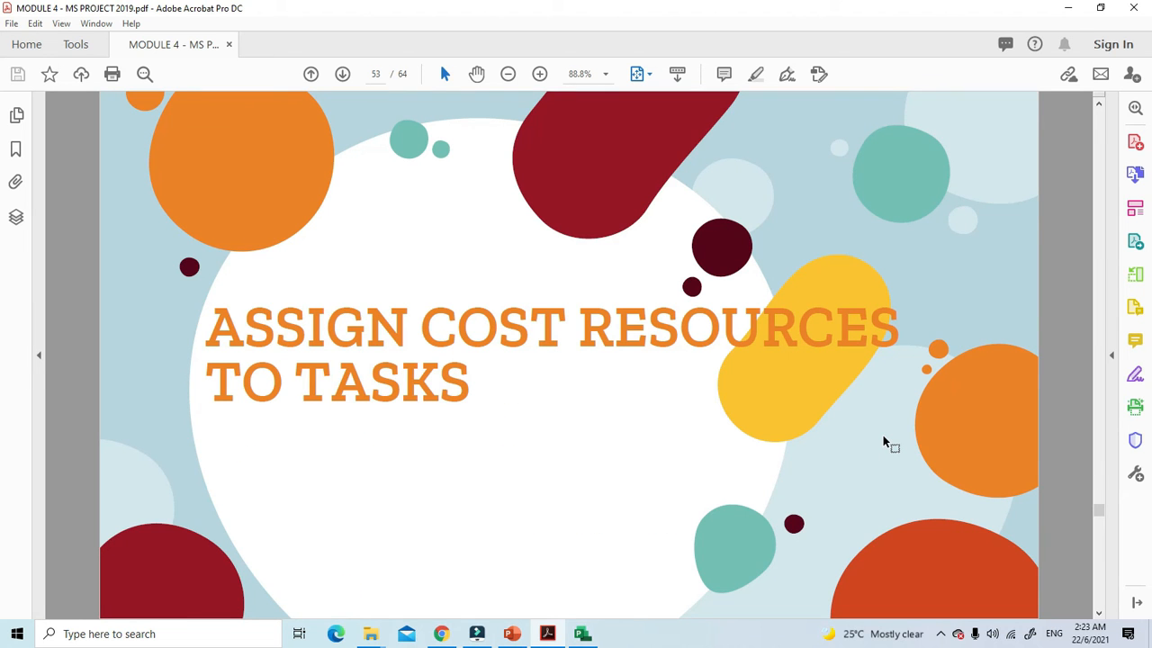
scroll(883, 441, down, 1)
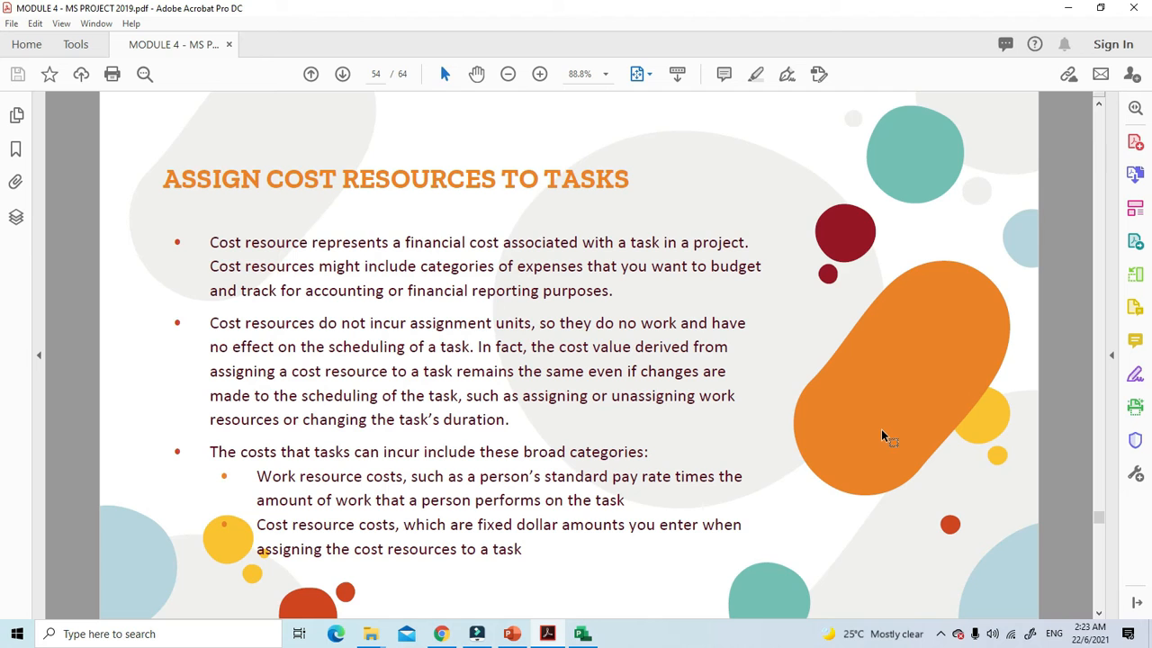
scroll(880, 428, down, 1)
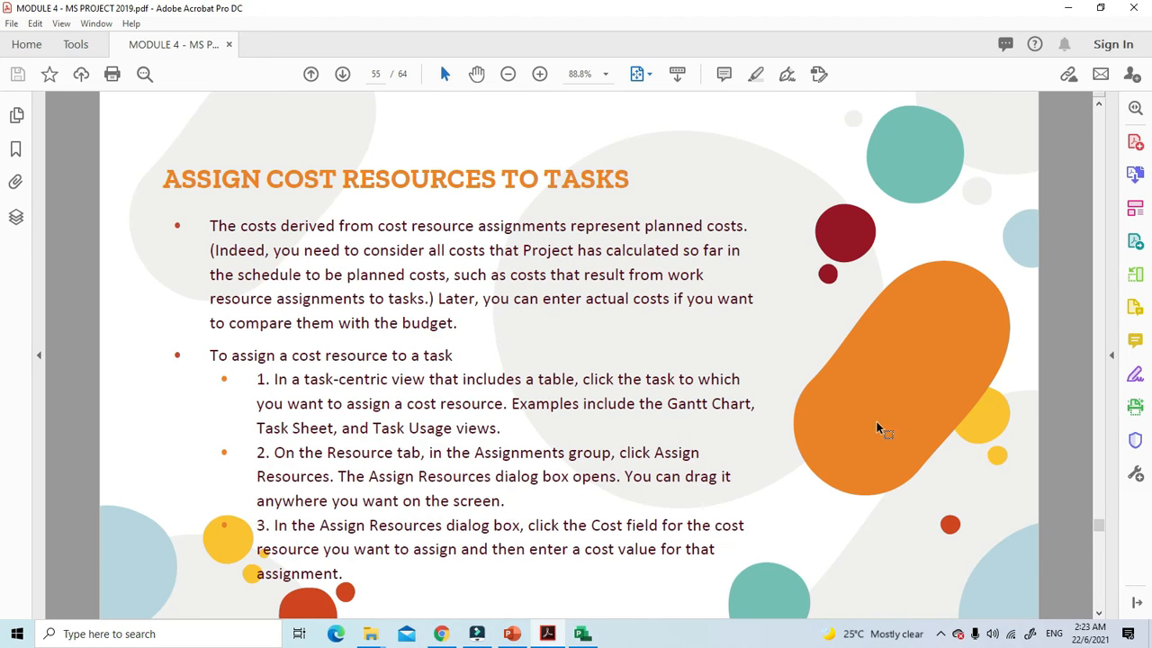